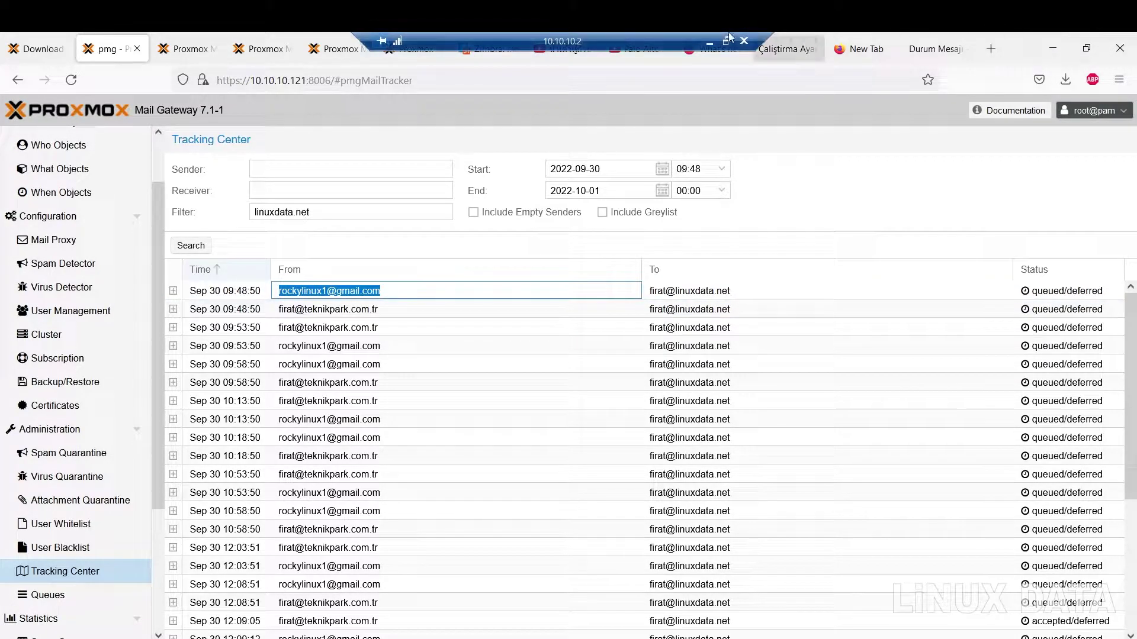
In Gmail, compose and send a message with the subject deneme5 to the LINUXDATA contact.
click(707, 41)
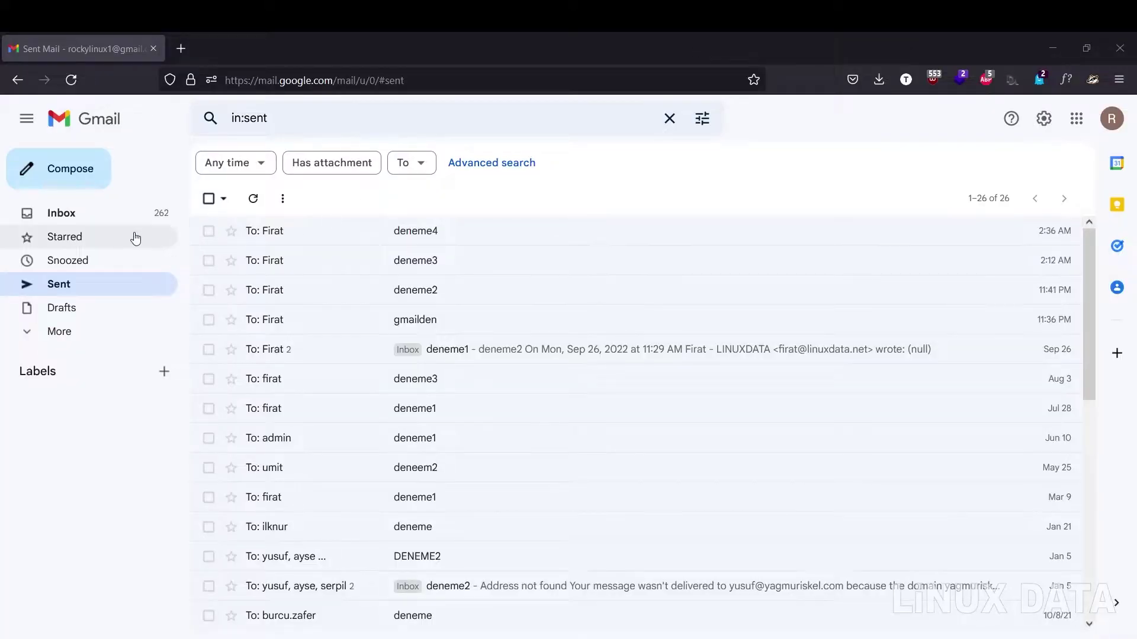
click(72, 184)
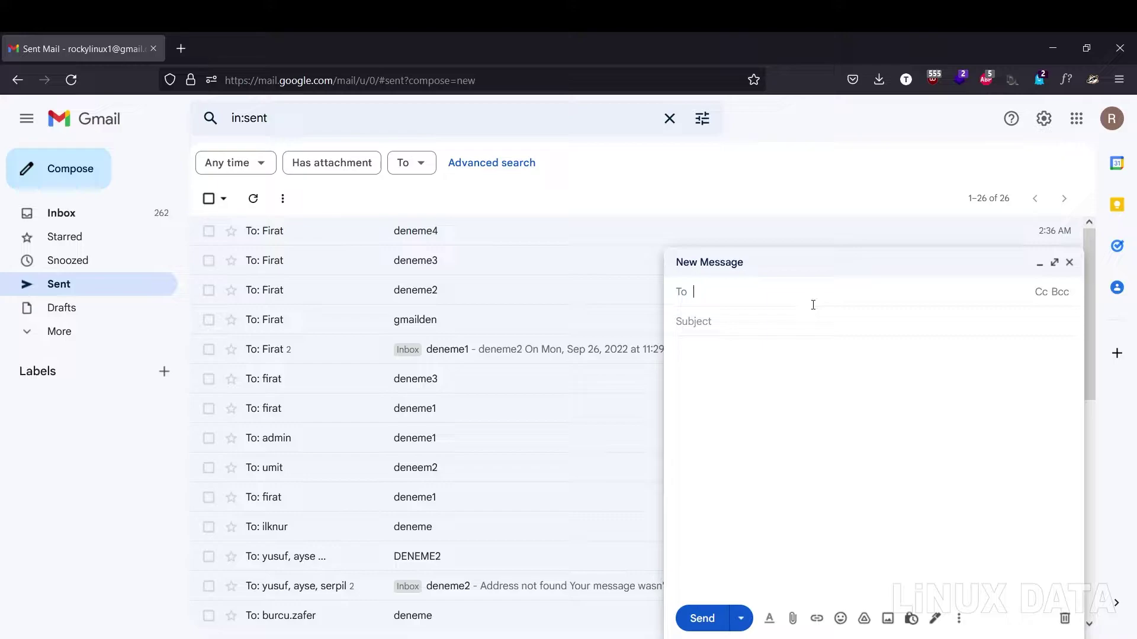
text(fir)
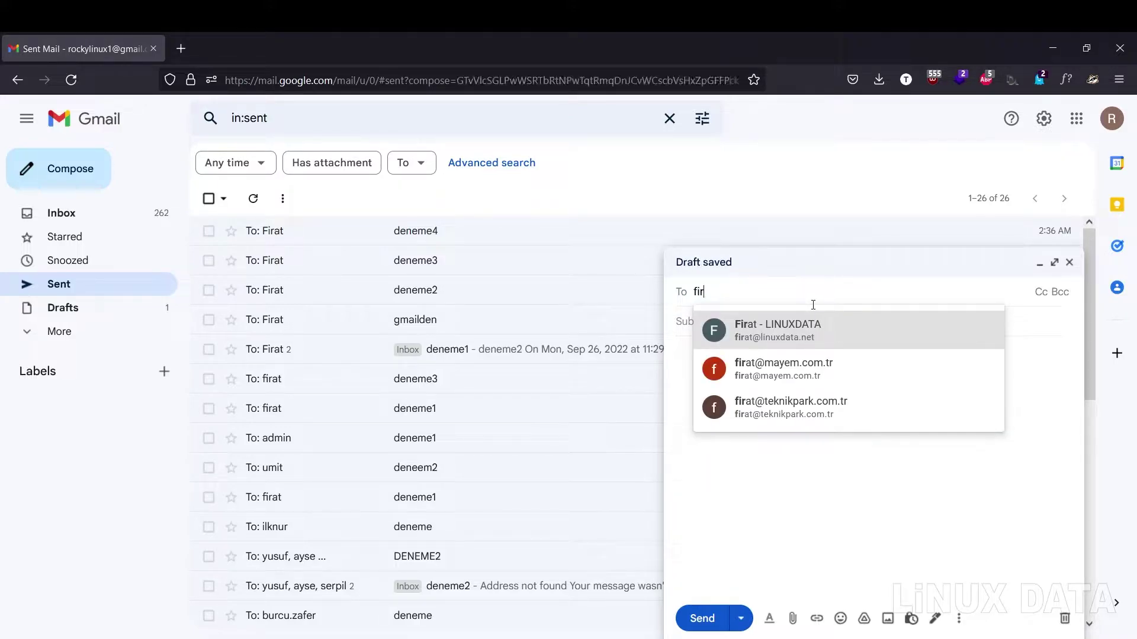
click(799, 327)
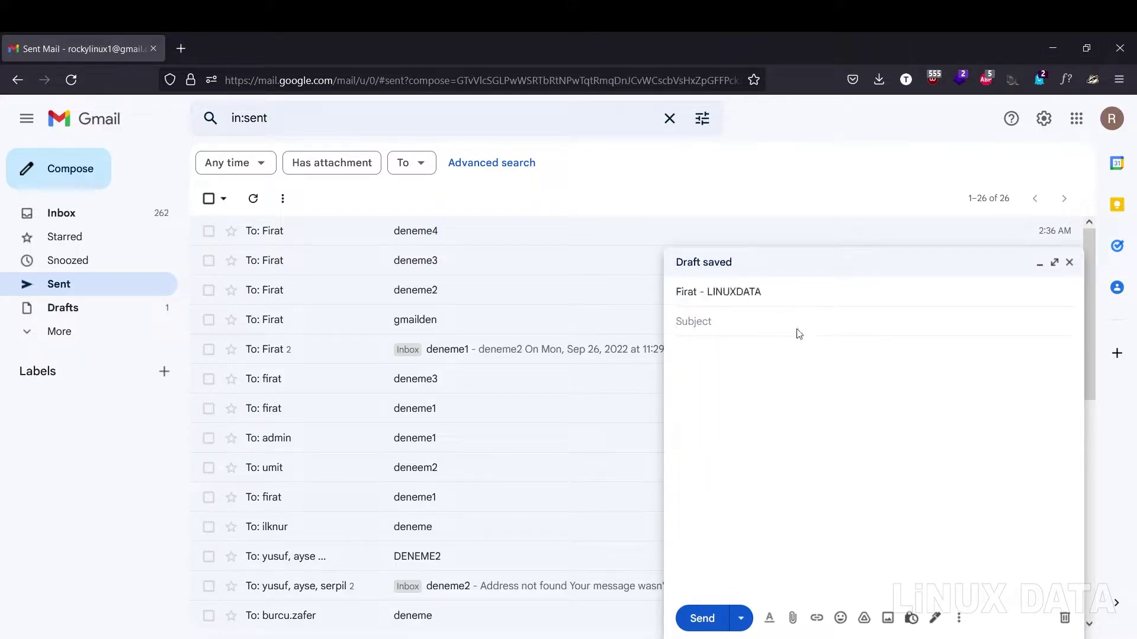
click(799, 334)
text(deneme4)
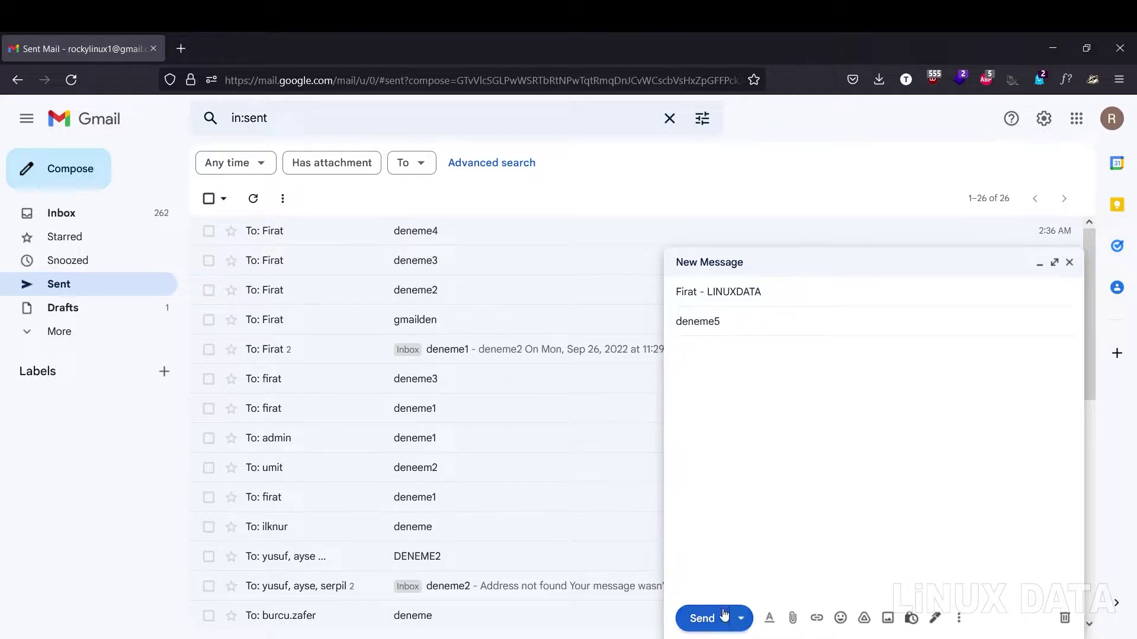
click(705, 618)
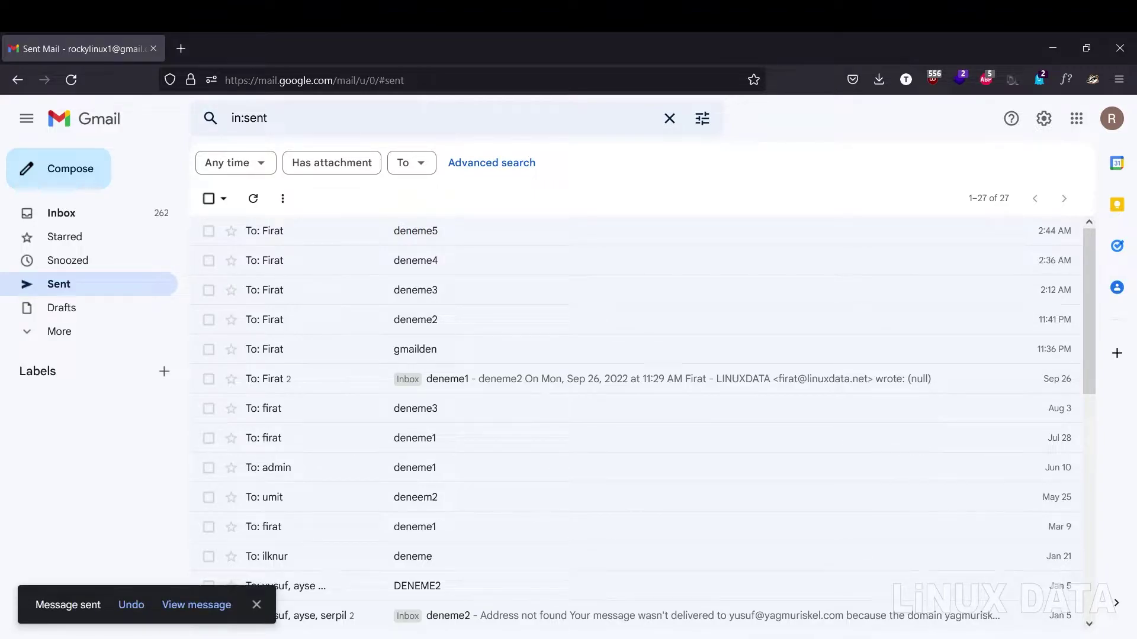
Return to the 10.10.10.2 remote desktop, rerun the Tracking Center search for linuxdata.net and locate the newest Gmail entry.
mouse_move(602, 638)
click(505, 589)
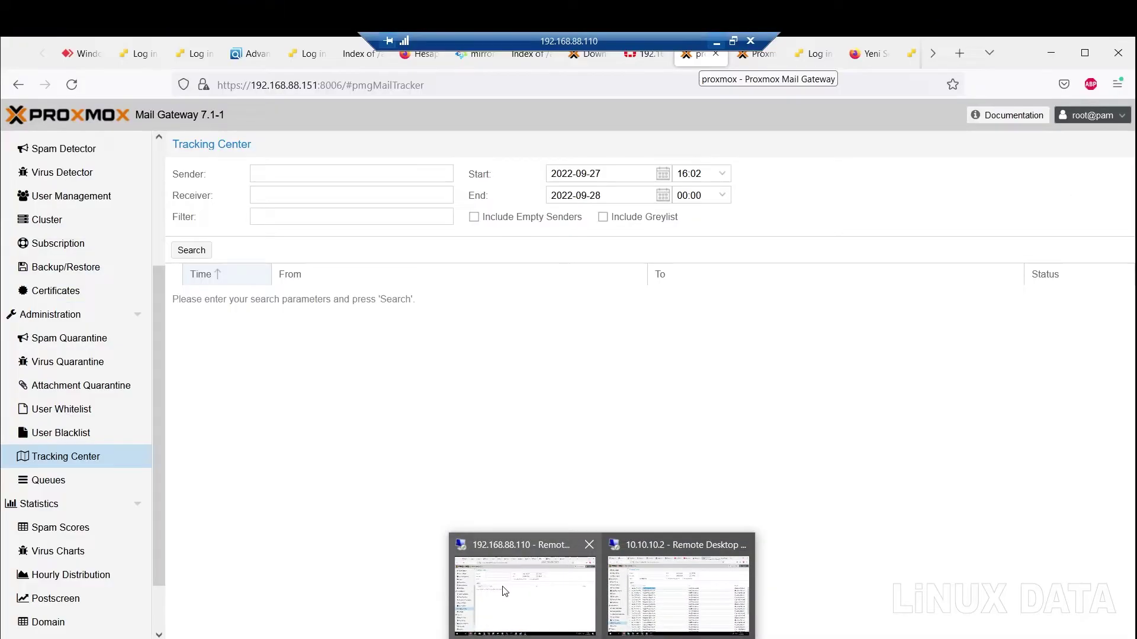
click(678, 595)
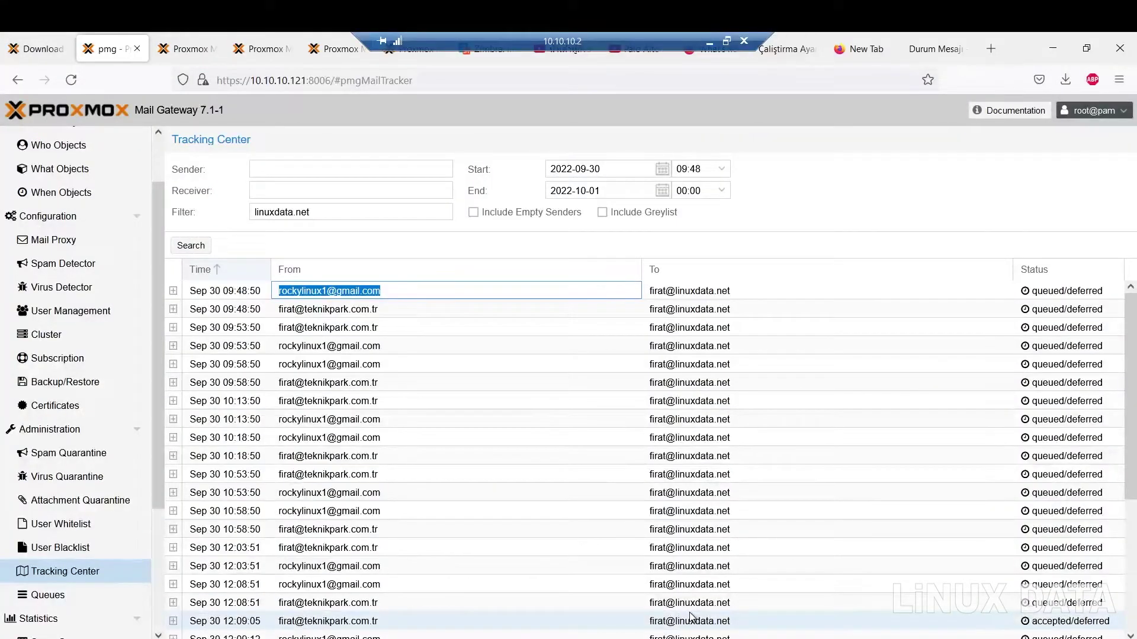
click(185, 247)
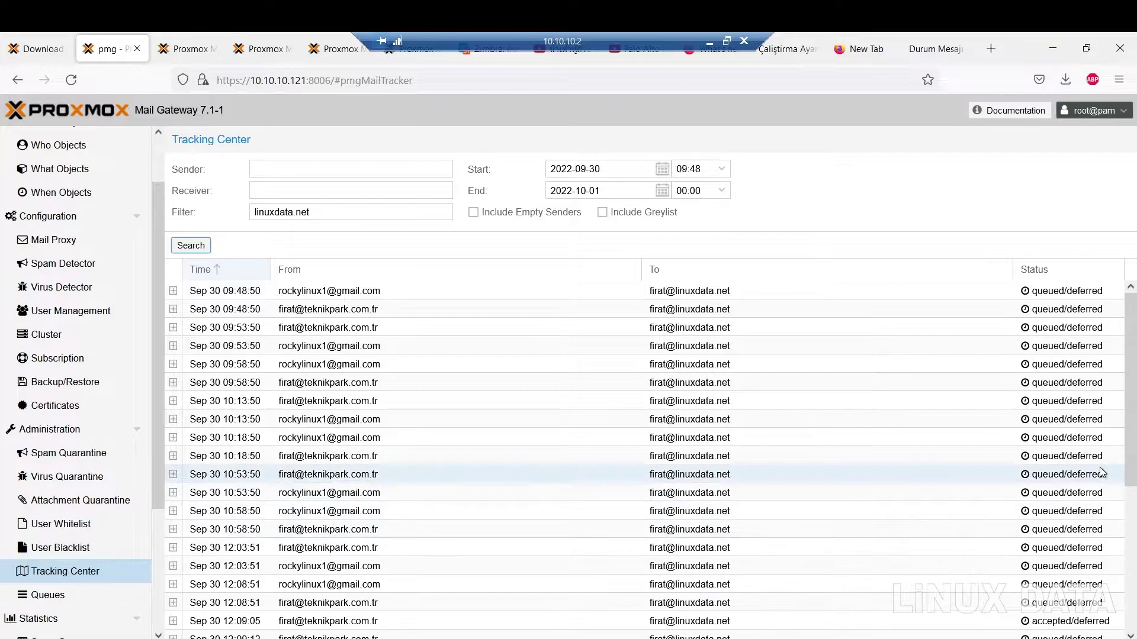
scroll(1088, 506, down, 5)
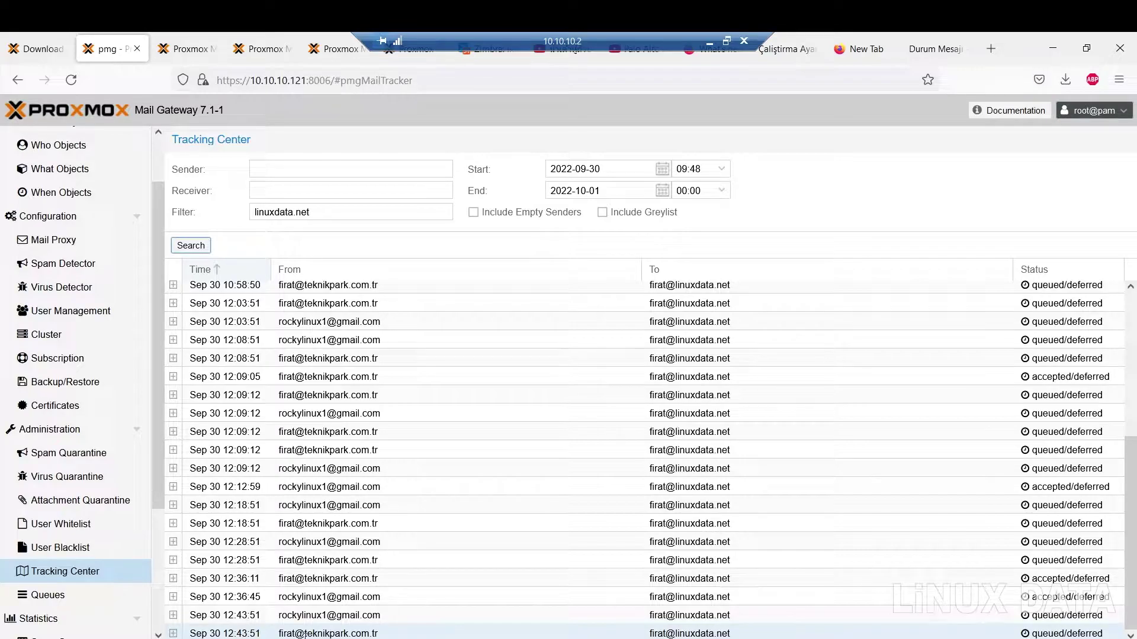
click(198, 245)
scroll(464, 401, down, 5)
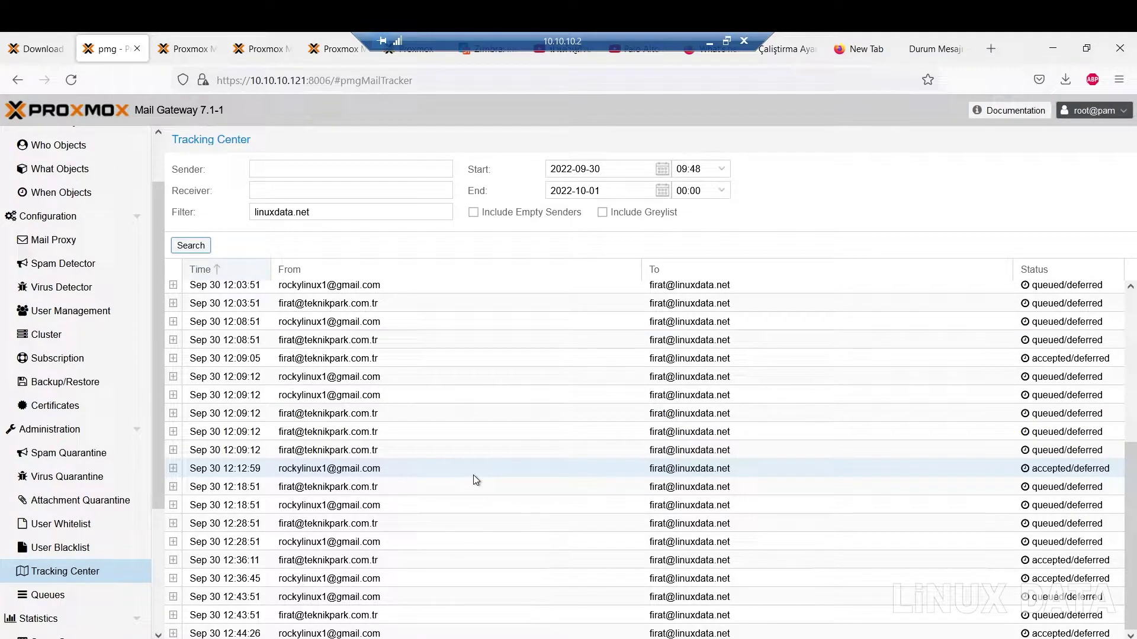
click(277, 636)
drag(278, 636, 326, 635)
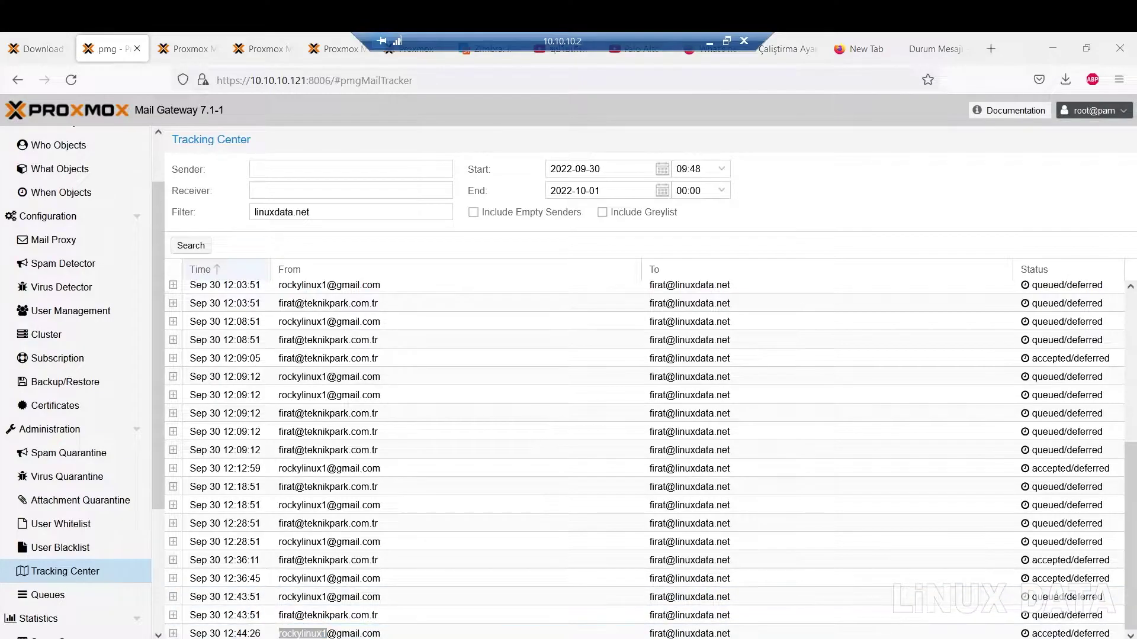
Switch to the MobaXterm session on 10.10.10.120 and start the Zimbra services with zmcontrol start.
key(alt+Tab)
key(Return)
key(Return)
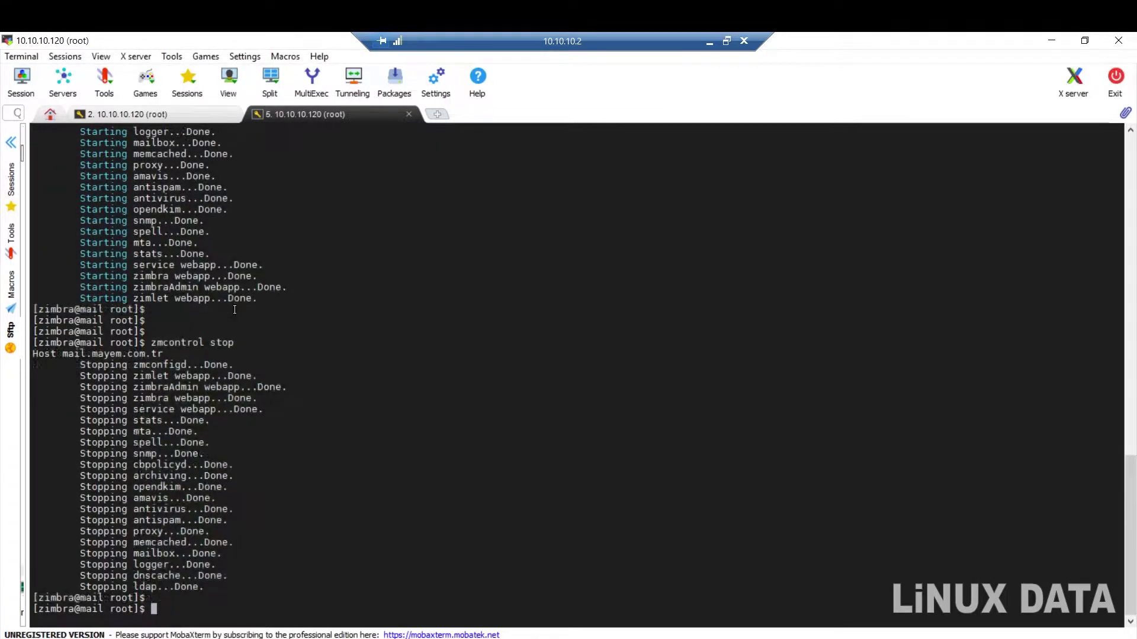
key(Up)
key(BackSpace)
key(BackSpace)
text(art)
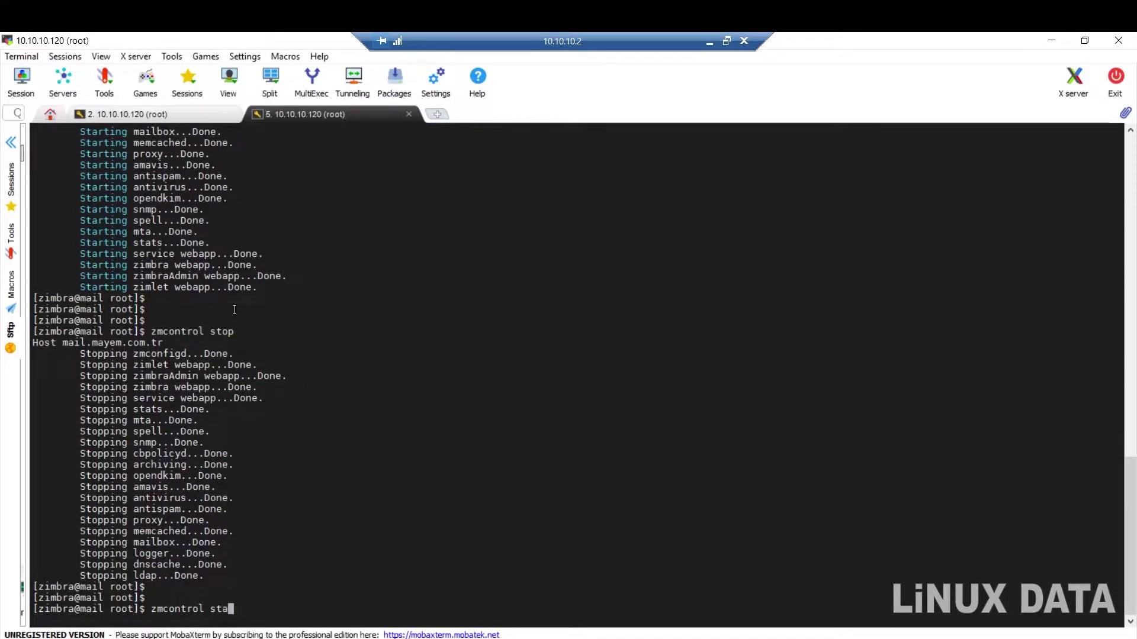
key(Return)
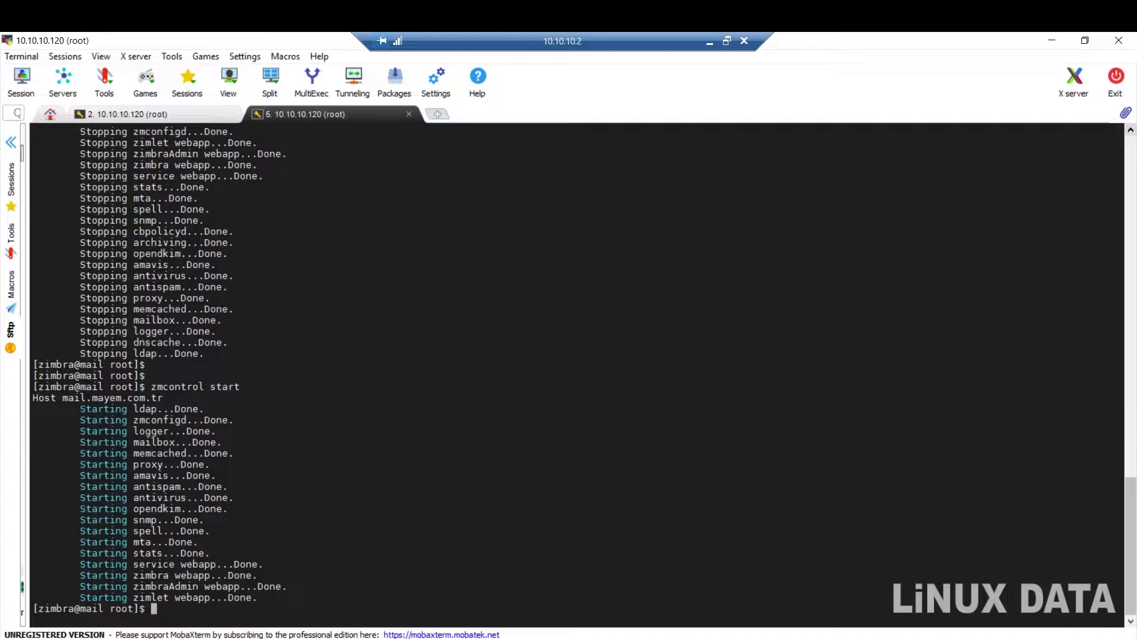
Check the state of the Zimbra services with zmcontrol status.
key(Return)
key(Return)
key(Up)
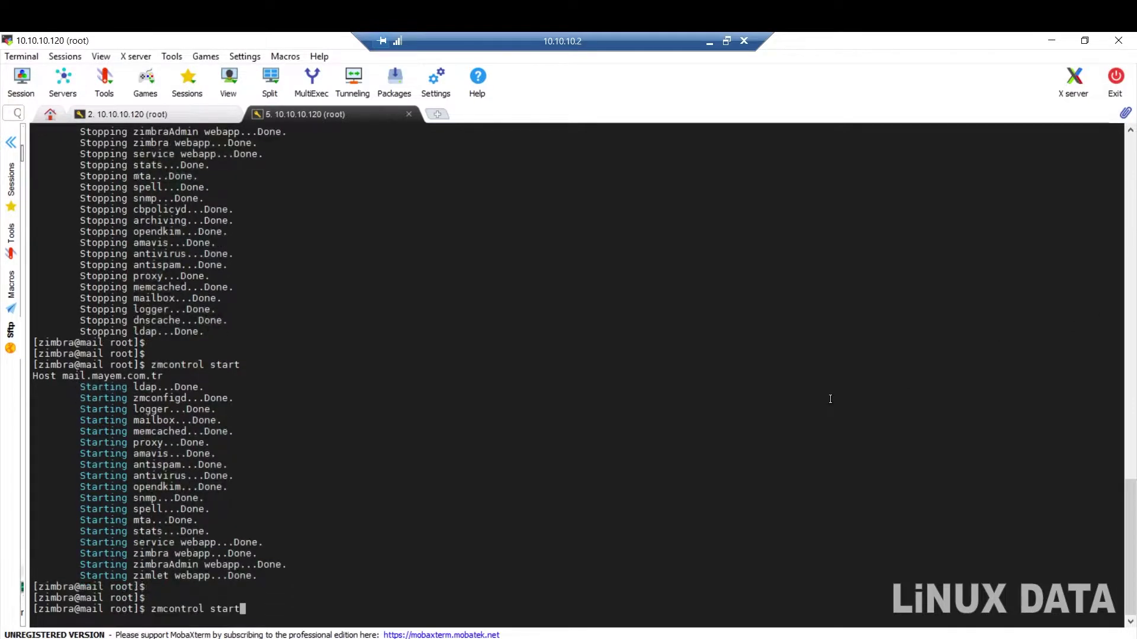
key(BackSpace)
key(BackSpace)
text(tus)
key(Return)
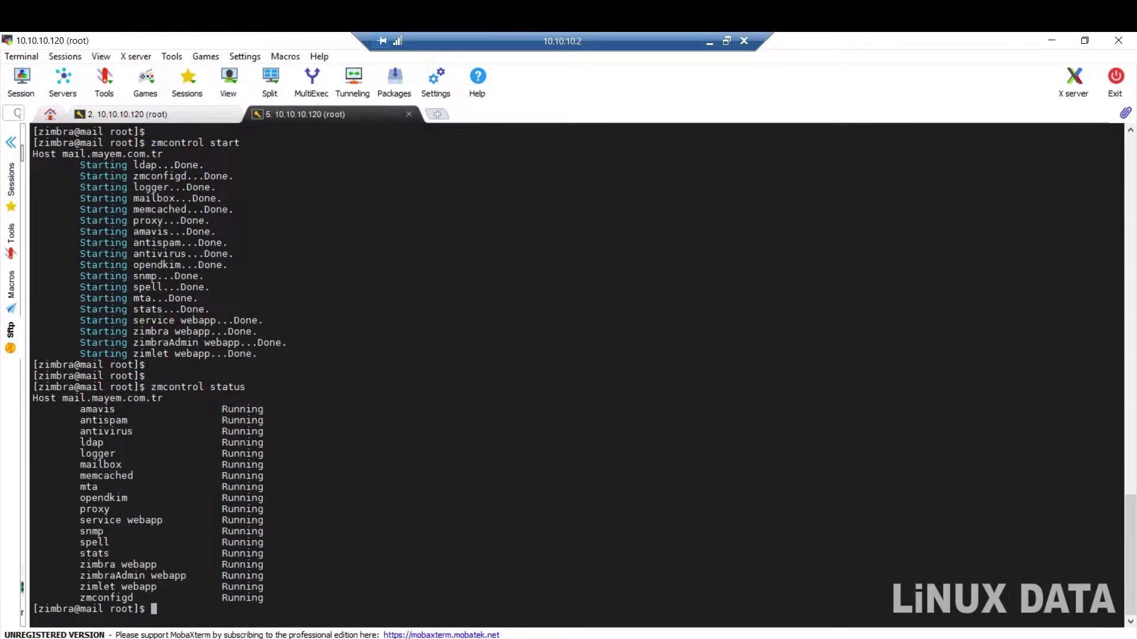
click(76, 592)
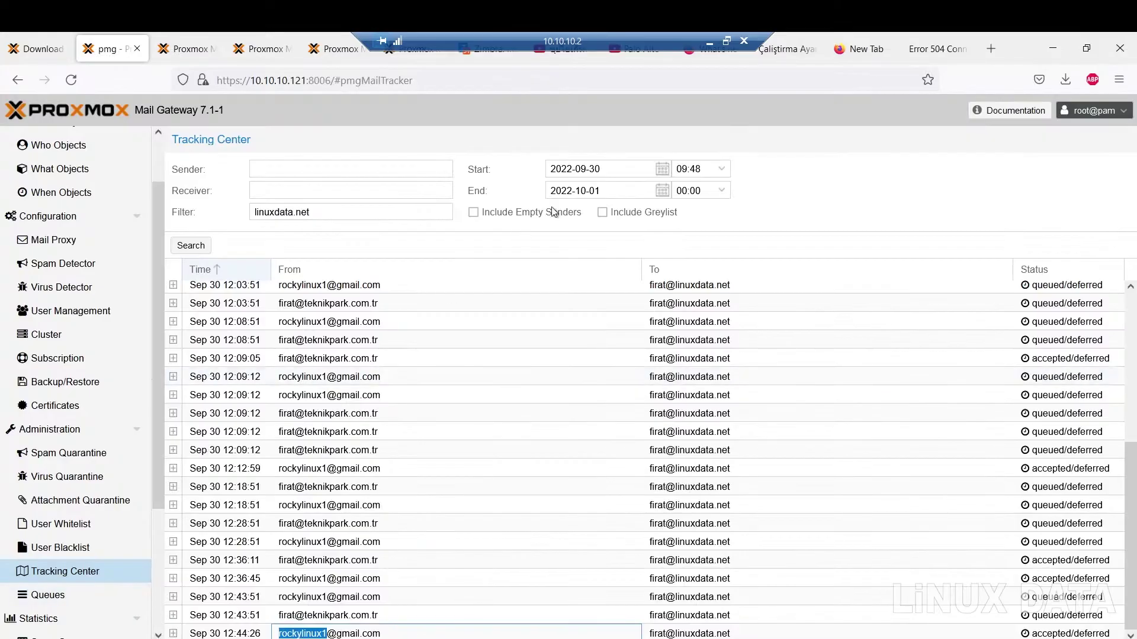
click(933, 36)
click(375, 80)
click(394, 88)
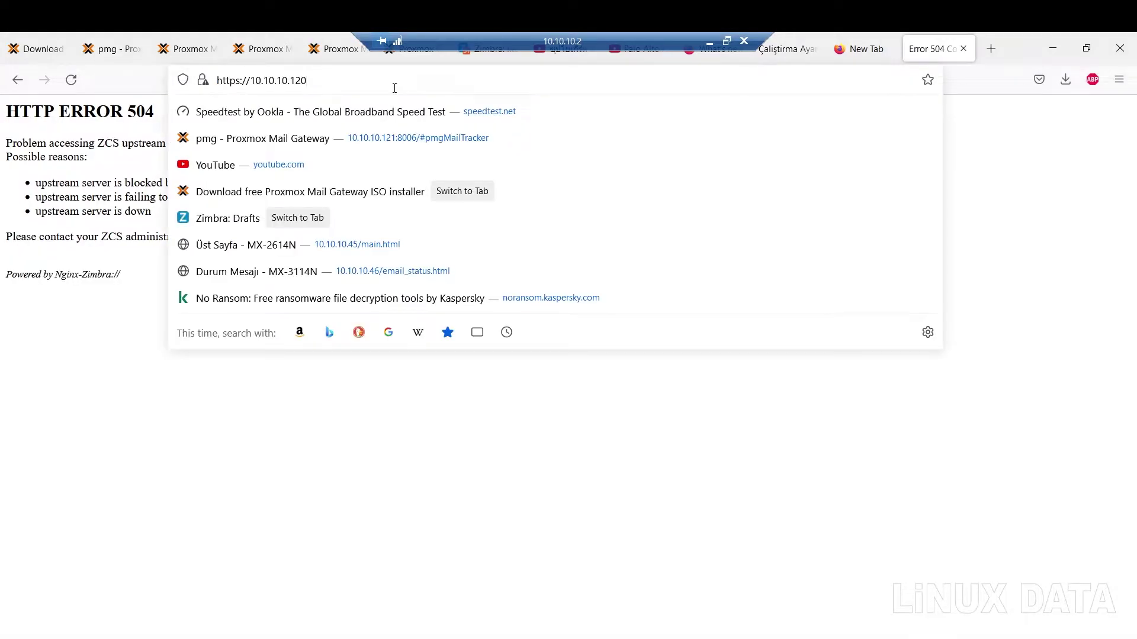
key(Return)
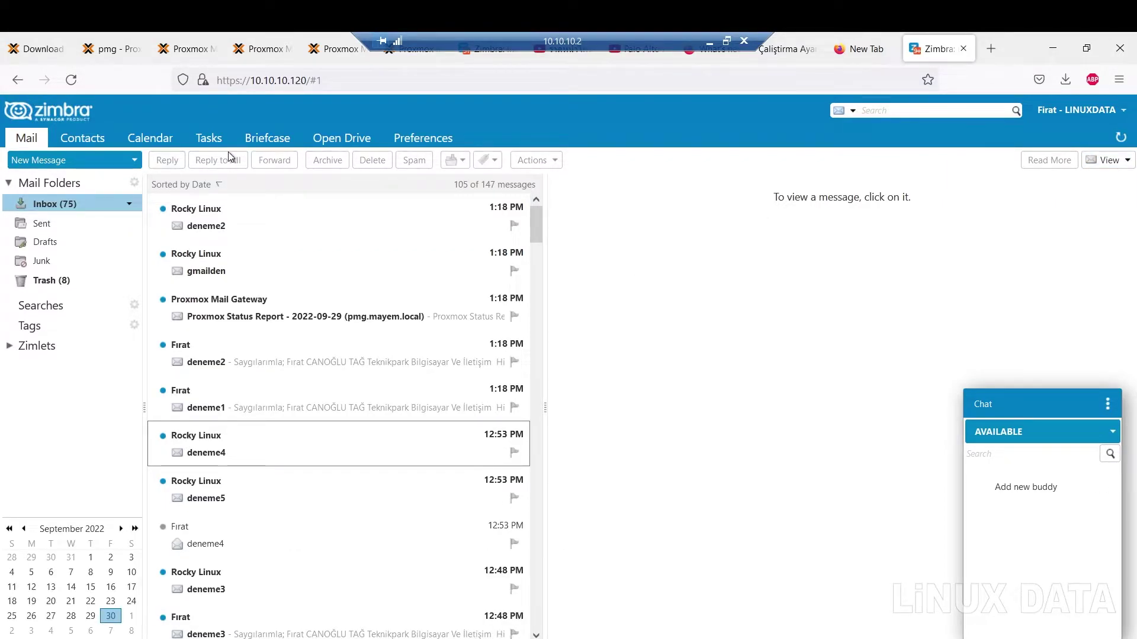
click(53, 224)
click(66, 206)
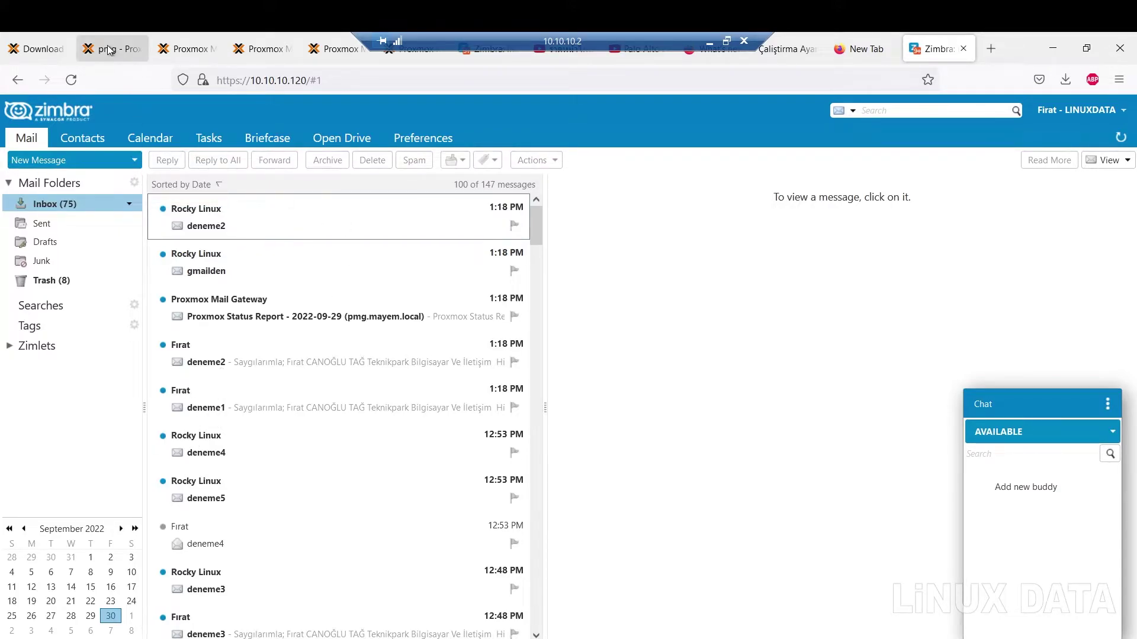
Go back to the Proxmox Tracking Center, rerun the linuxdata.net search and examine the delivery status of the latest entries.
click(180, 45)
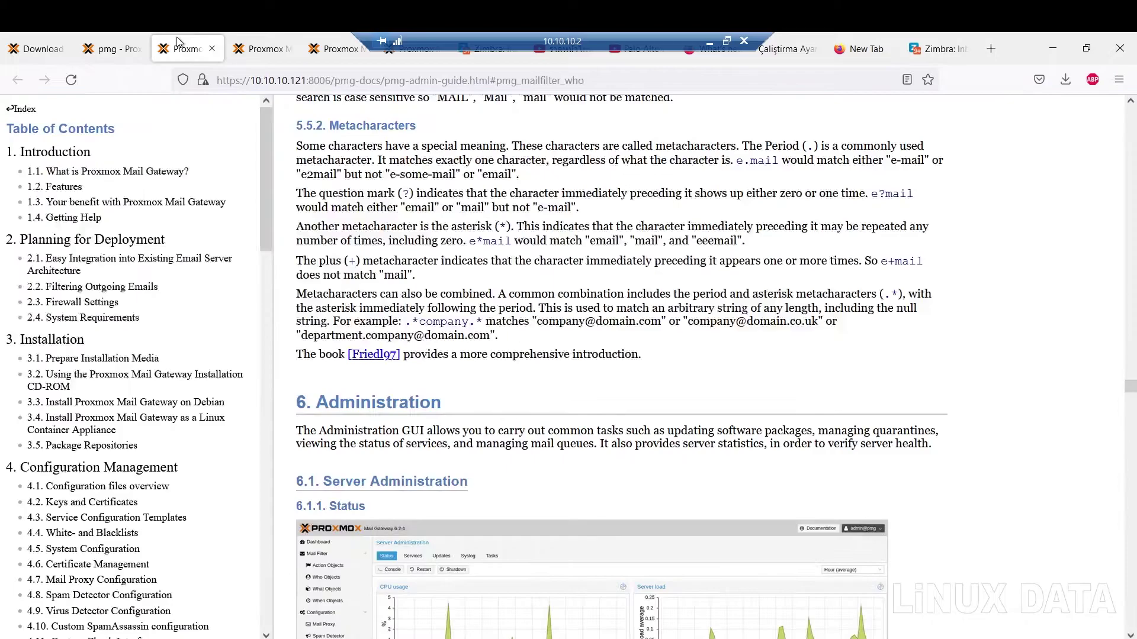
click(95, 49)
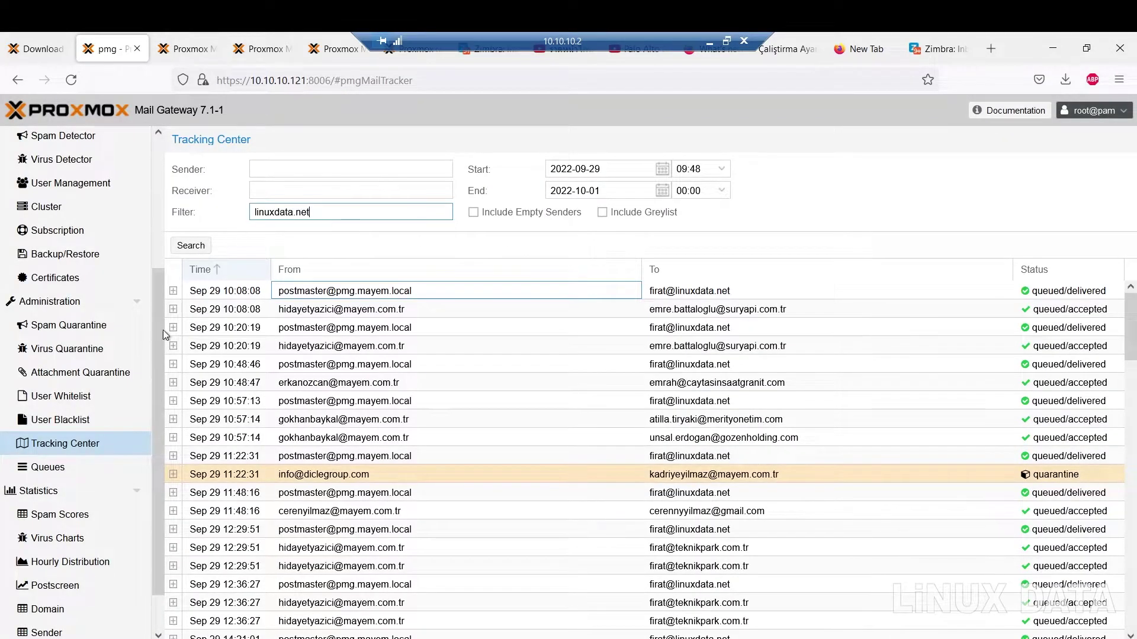
click(190, 245)
scroll(821, 490, down, 2)
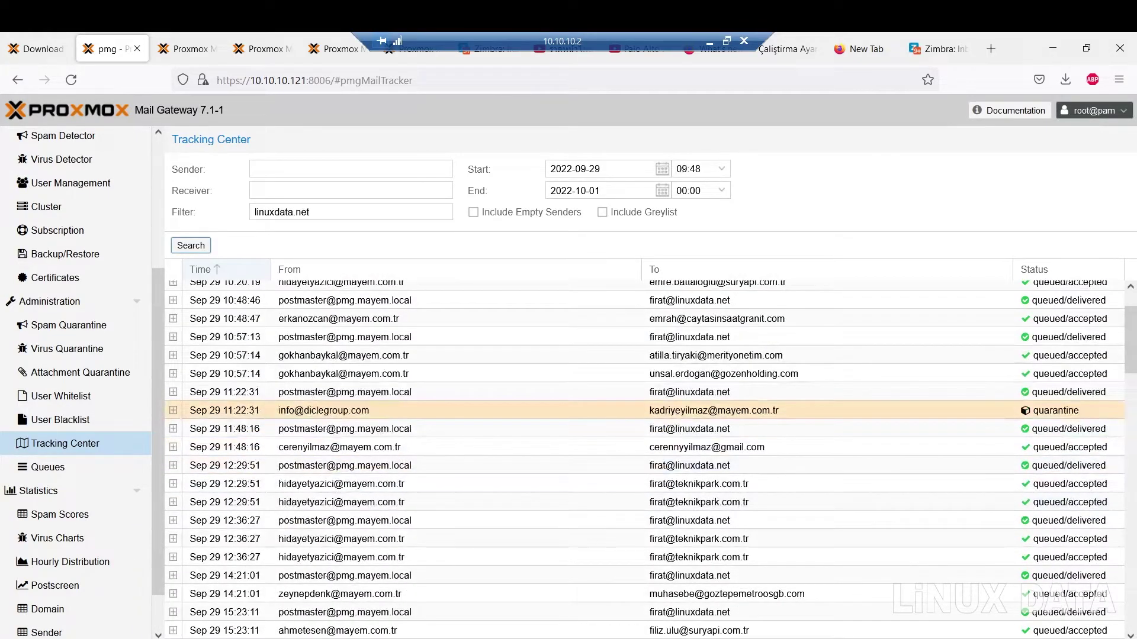
drag(1125, 349, 1129, 596)
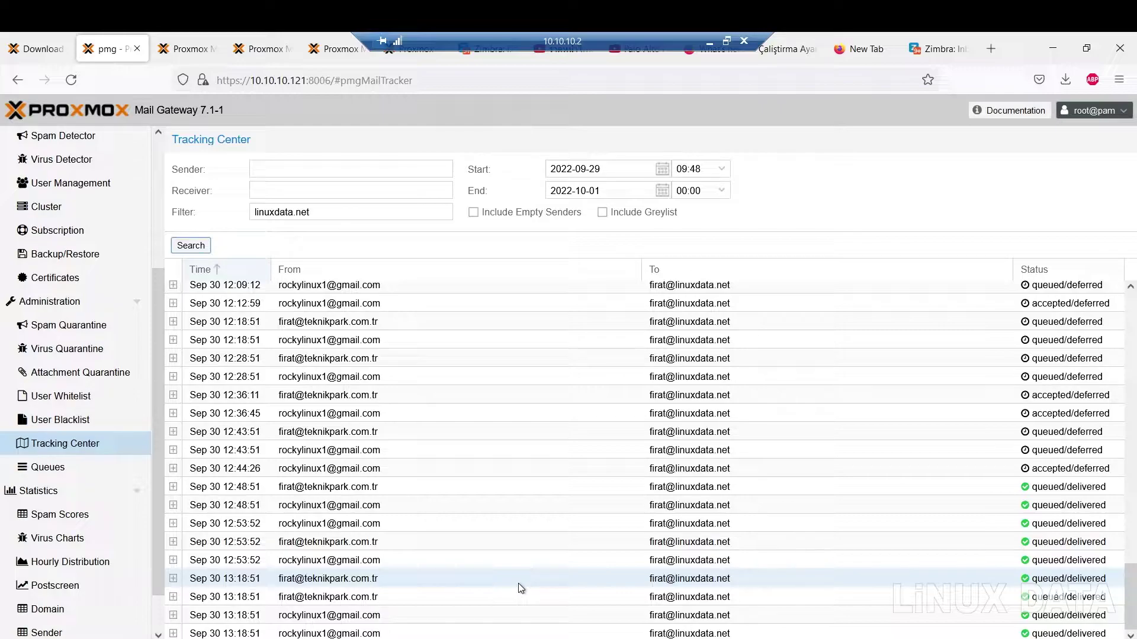
Open the deferred mail list in the Proxmox queues and filter it by linuxdata.
click(48, 469)
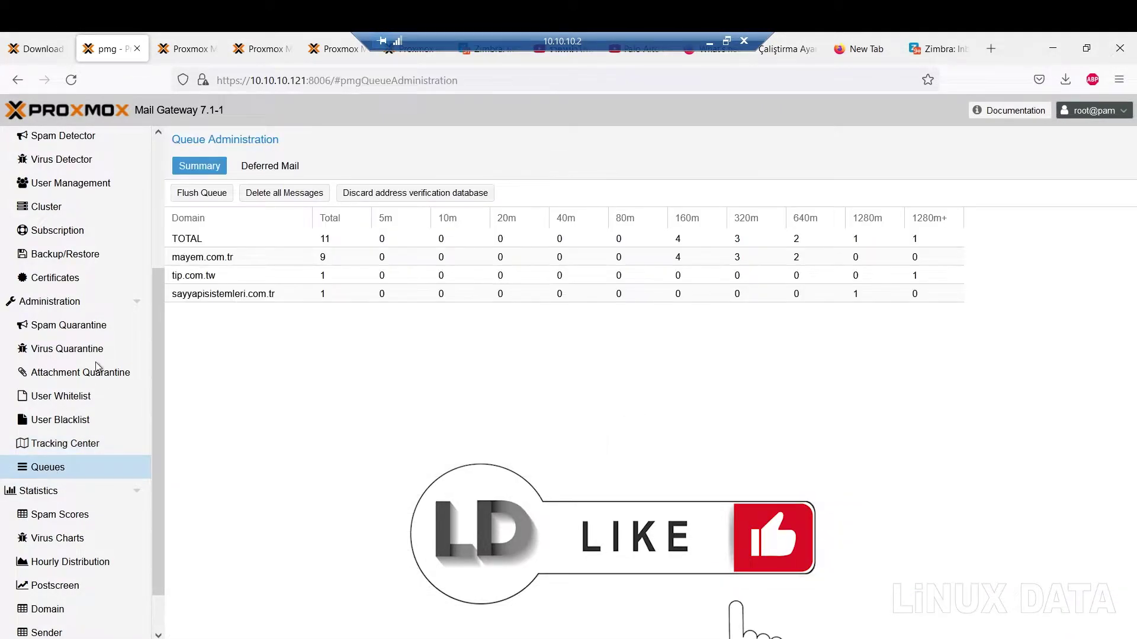
click(270, 167)
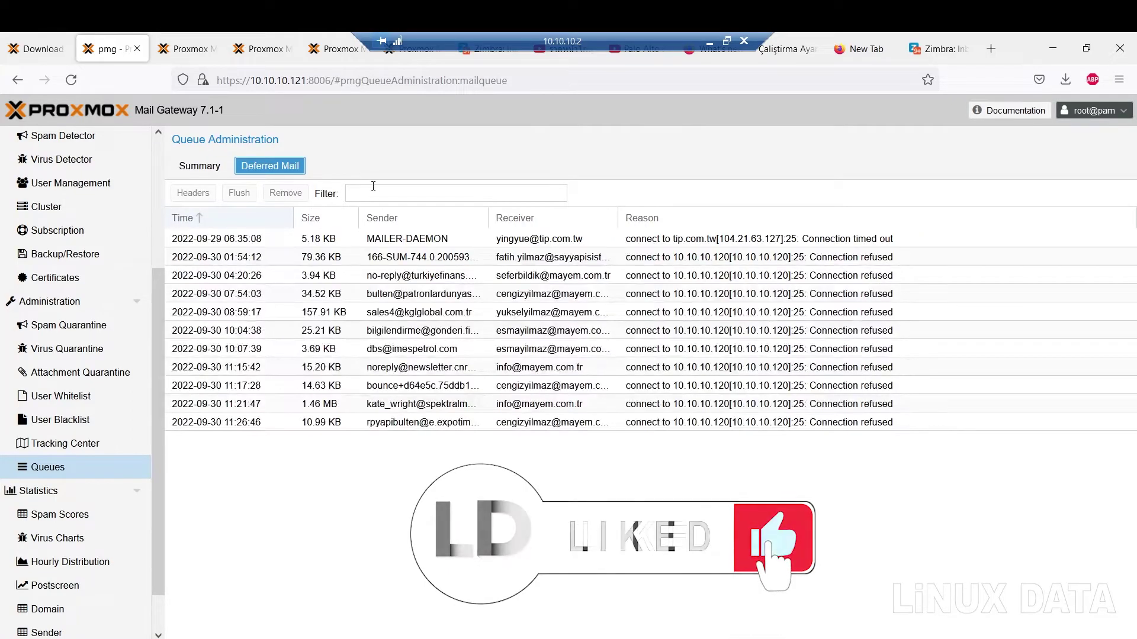
text(l)
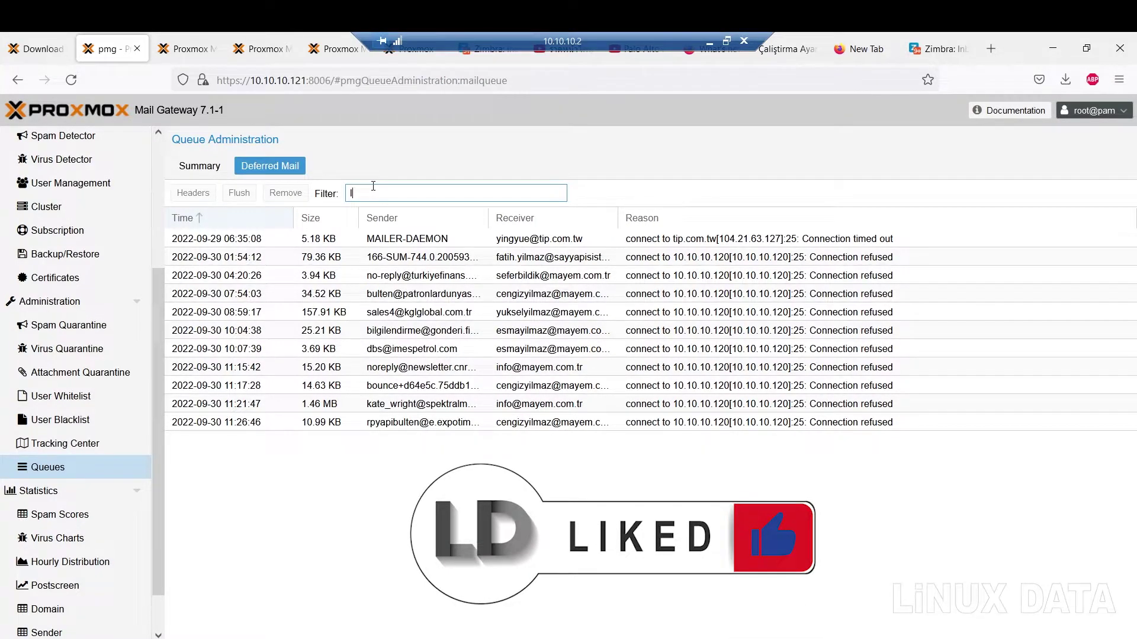
text(inux)
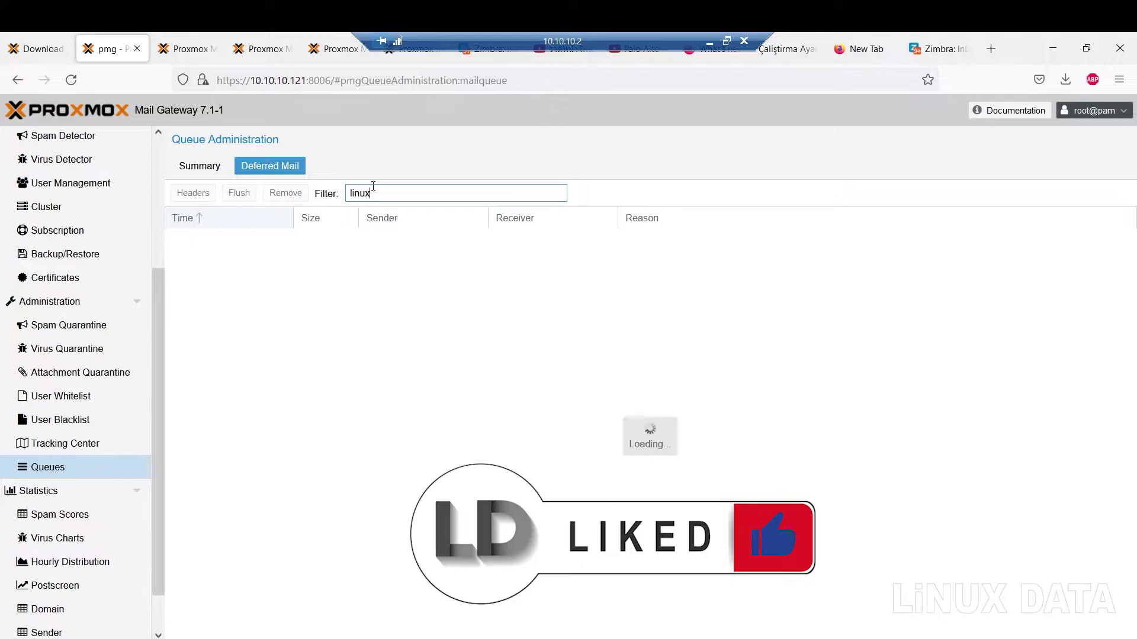
text(data)
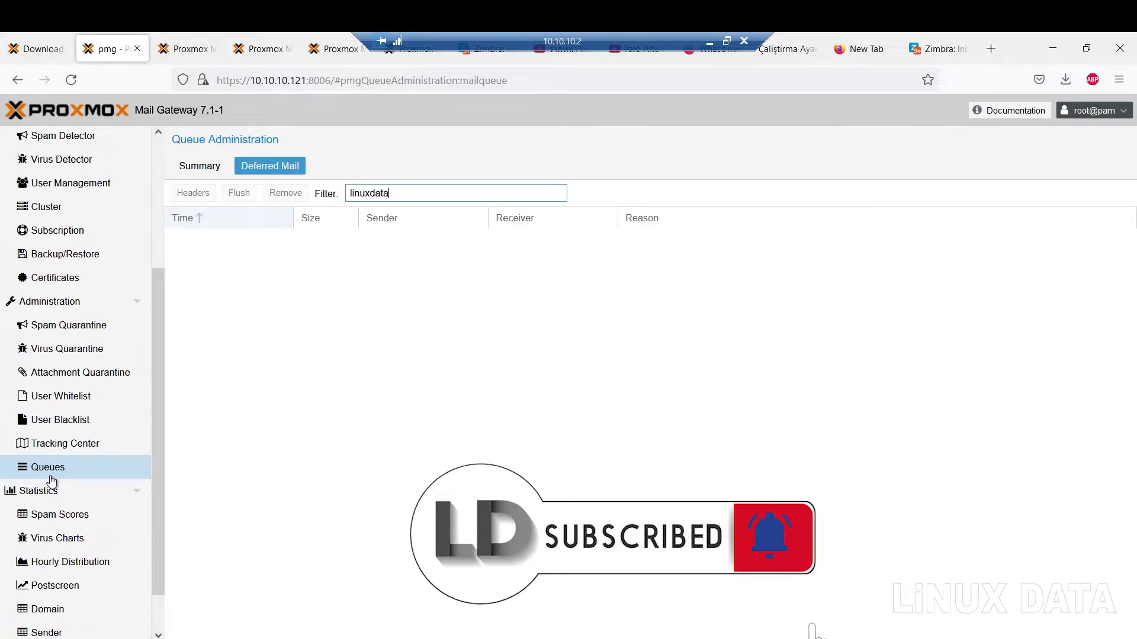
Leave the remote desktop and open Outlook to examine the test messages received in the Inbox.
click(712, 45)
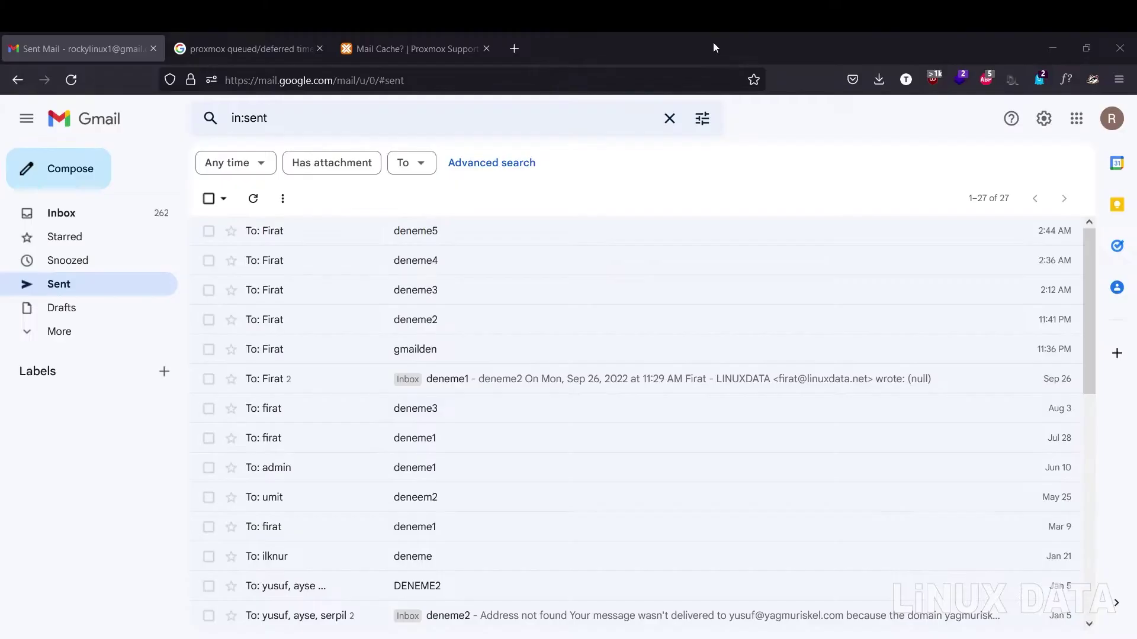
key(super)
text(ou)
click(144, 268)
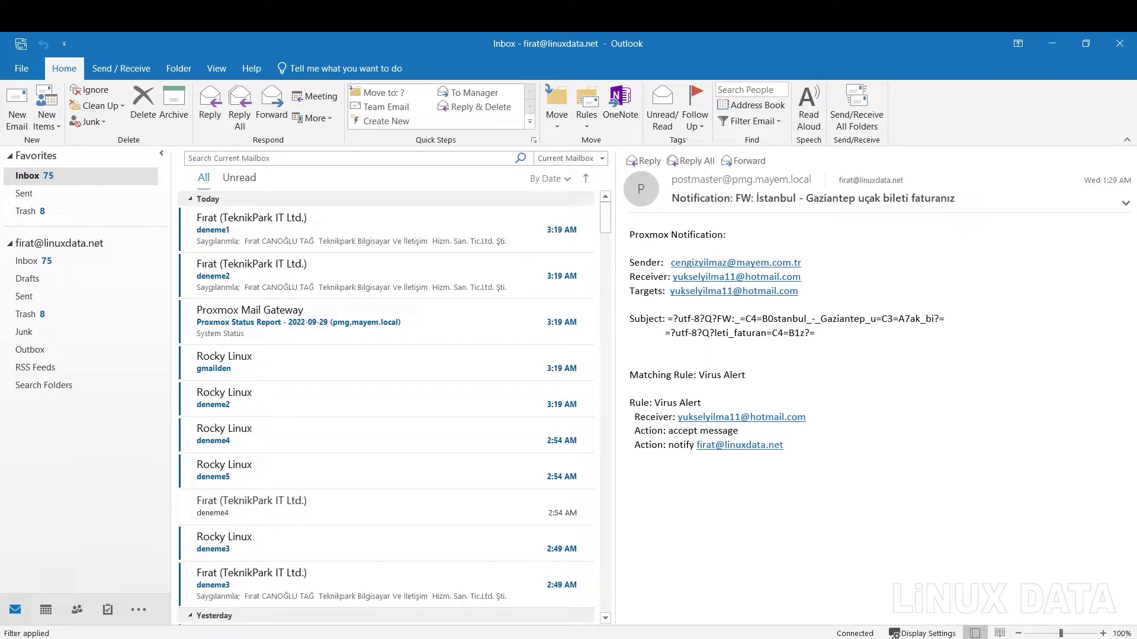
Return to the 10.10.10.2 remote desktop and bring up the MobaXterm terminal for the Zimbra server.
mouse_move(712, 638)
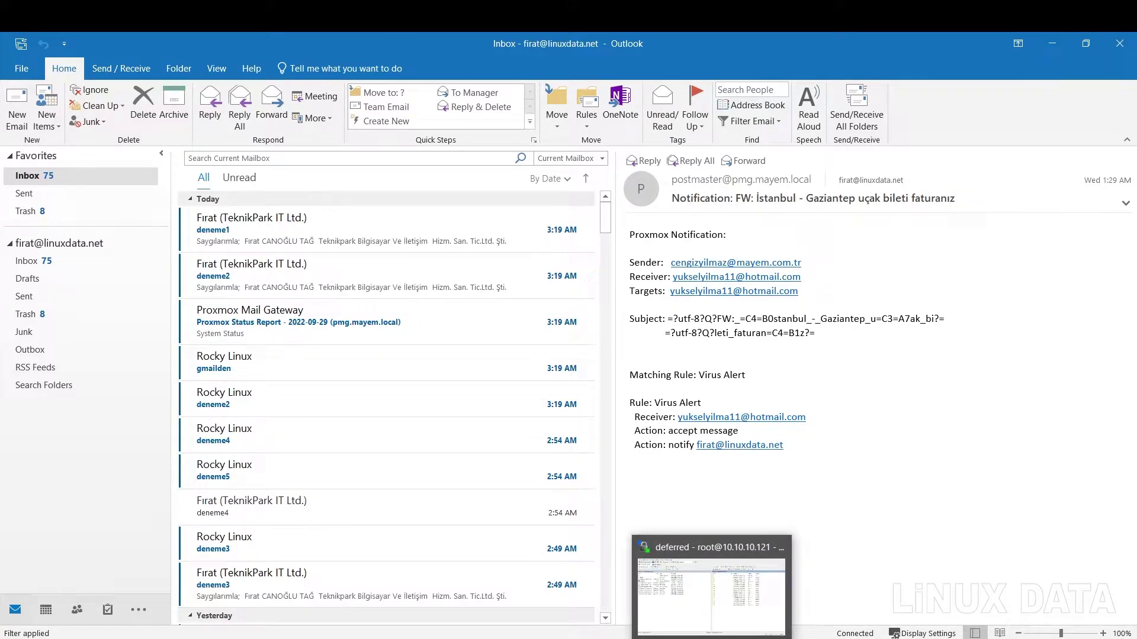
click(641, 604)
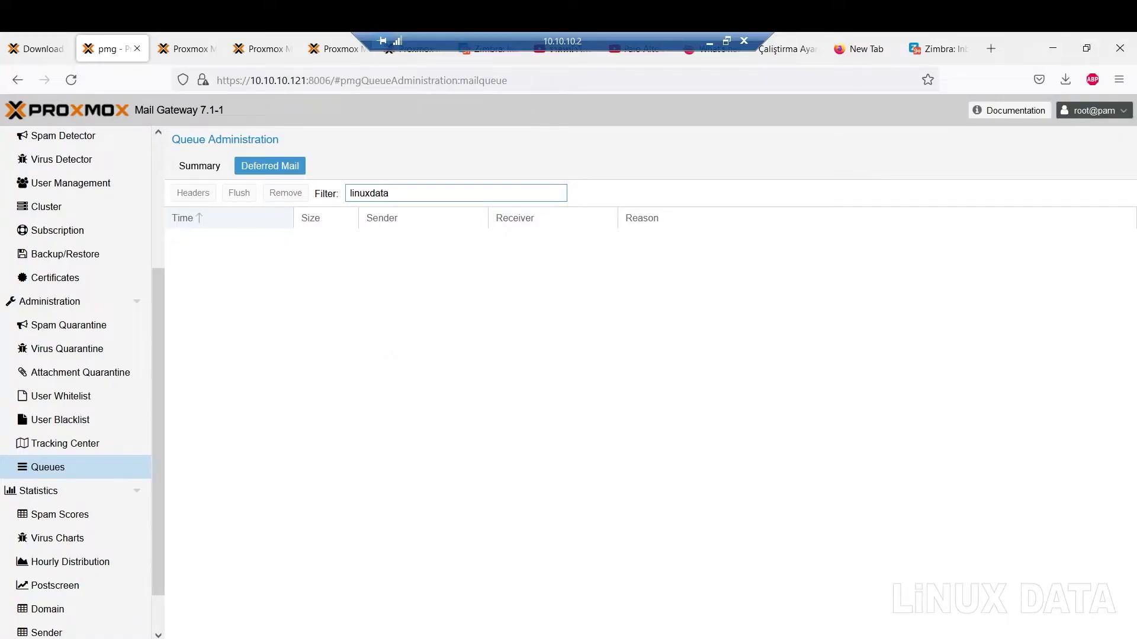
key(alt+Tab)
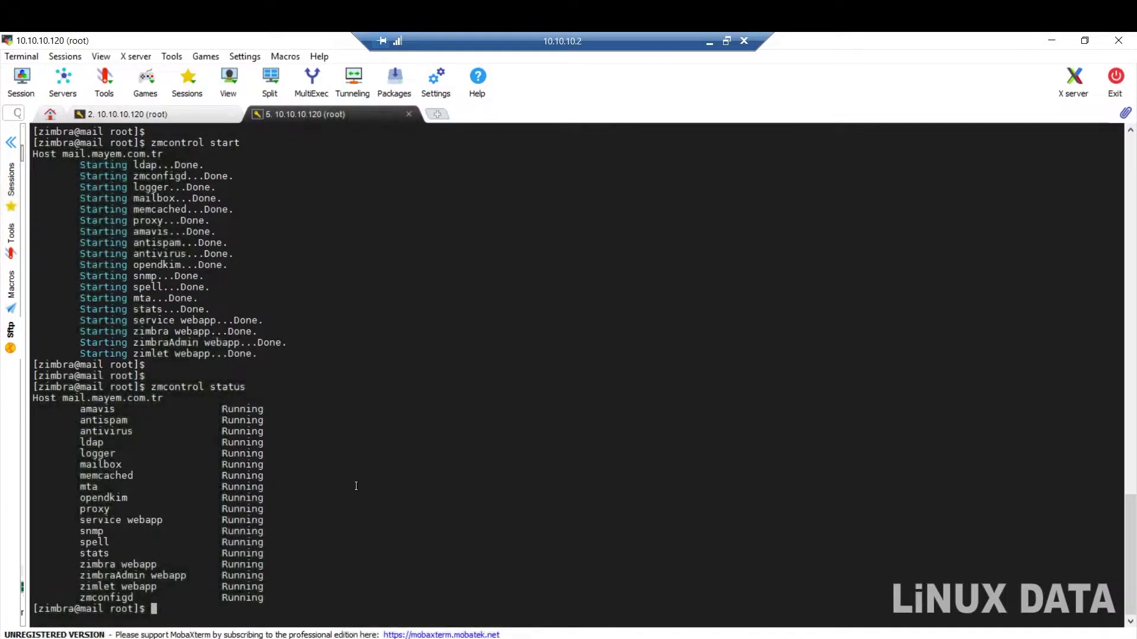
Stop all Zimbra services on the mail server with zmcontrol stop.
key(Return)
key(Return)
key(Return)
key(Return)
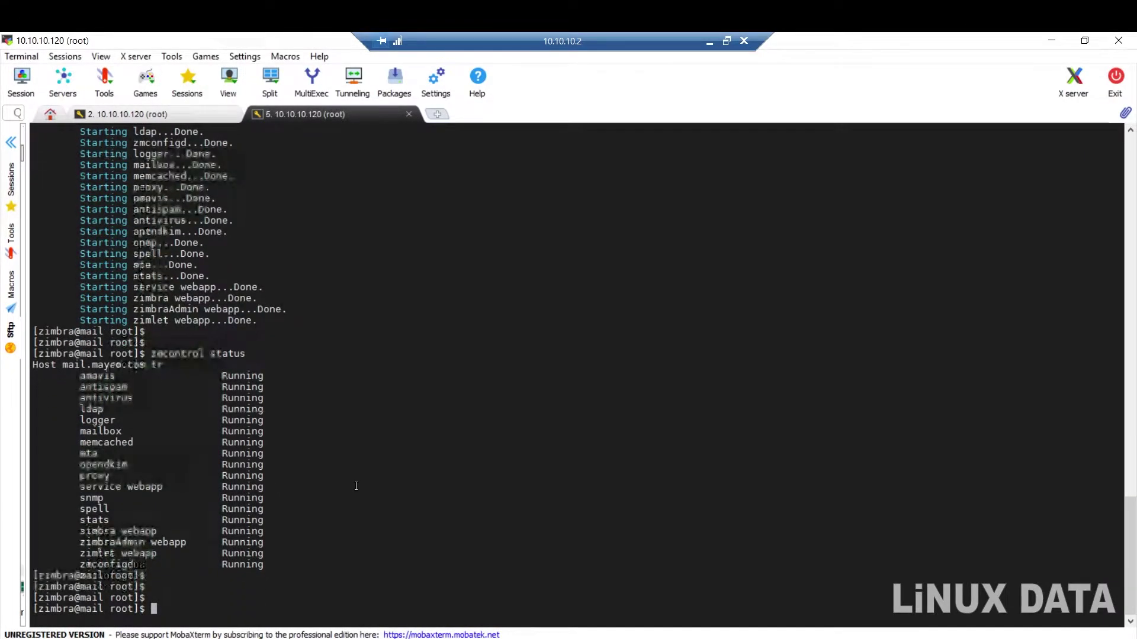
key(Up)
key(BackSpace)
key(BackSpace)
key(BackSpace)
key(BackSpace)
text(op)
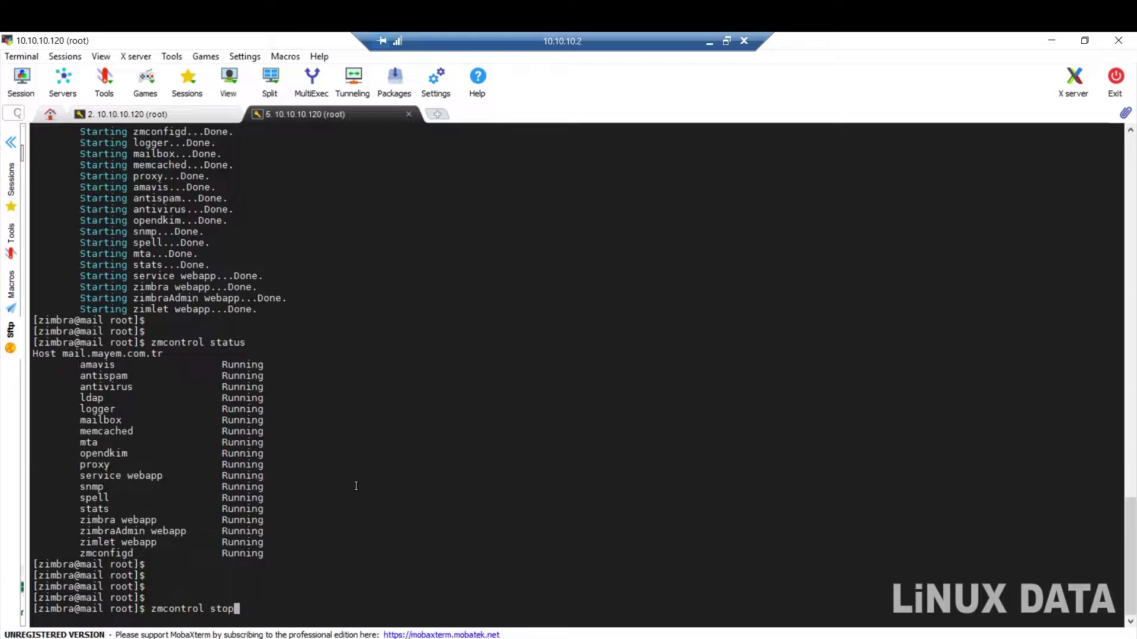
key(Return)
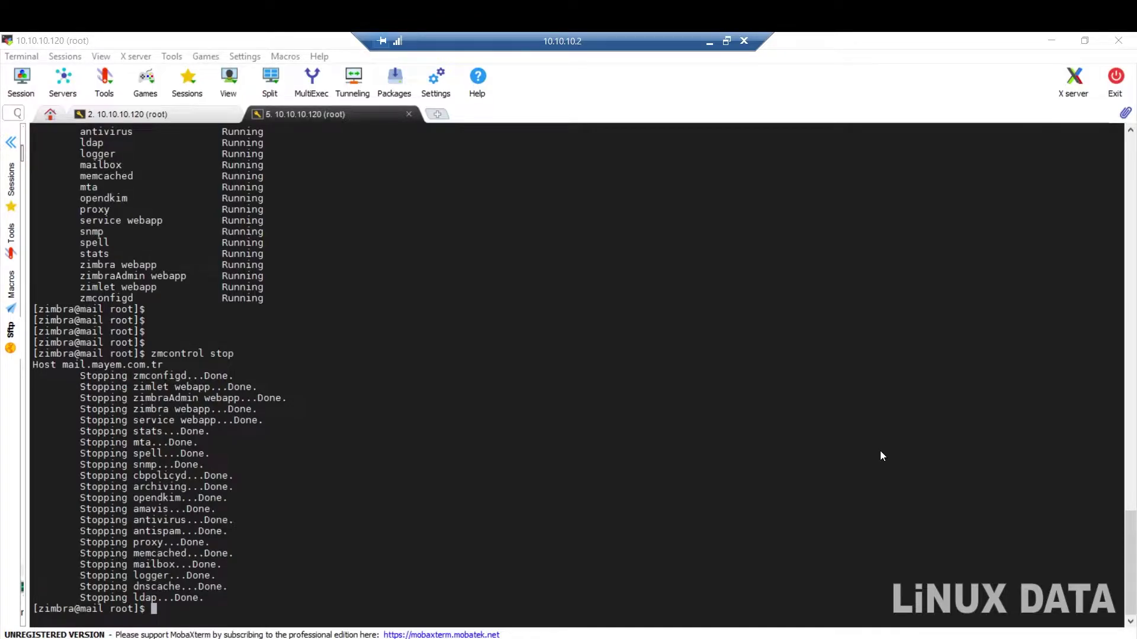
Leave the remote desktop and send a Gmail message with subject deneme7 to the LINUXDATA contact.
click(709, 45)
click(66, 185)
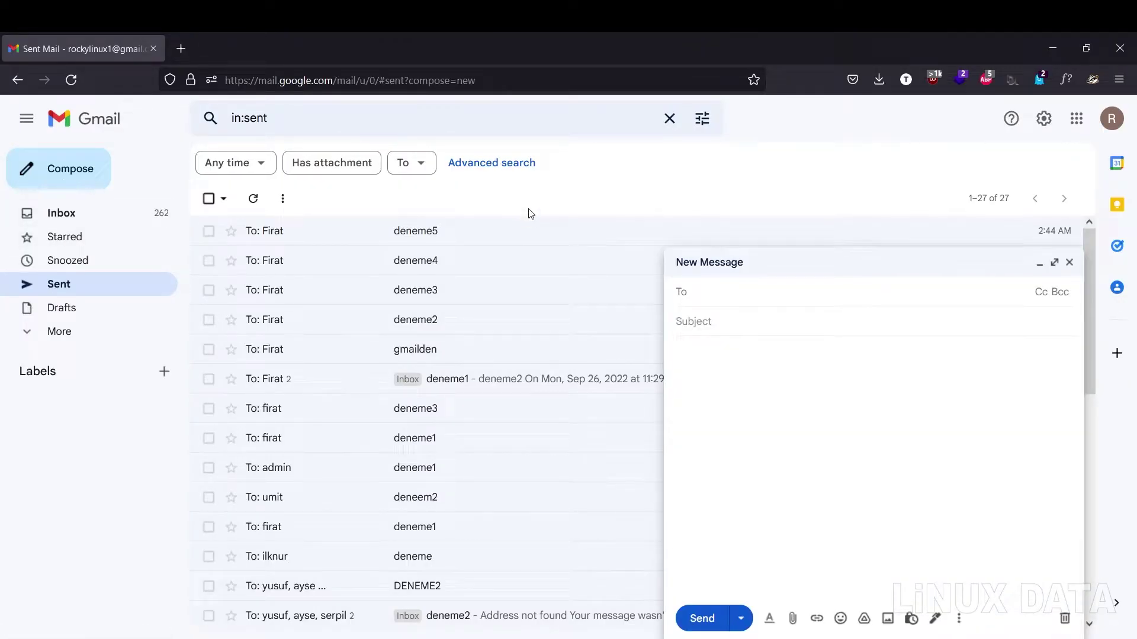
text(fi)
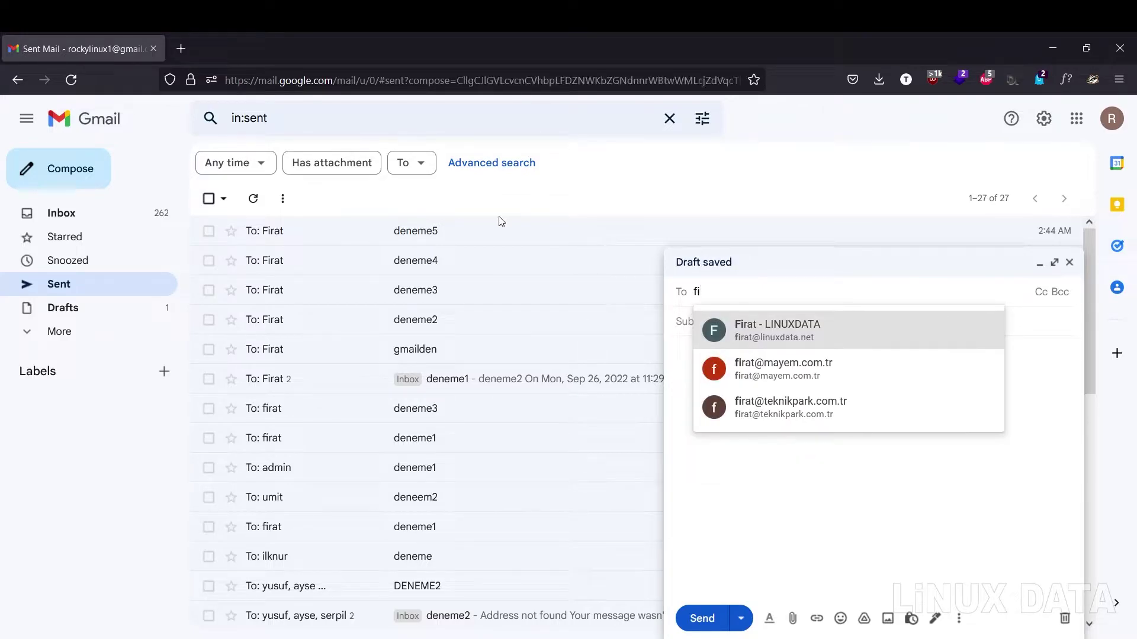
click(764, 330)
click(766, 346)
click(765, 320)
text(deneme)
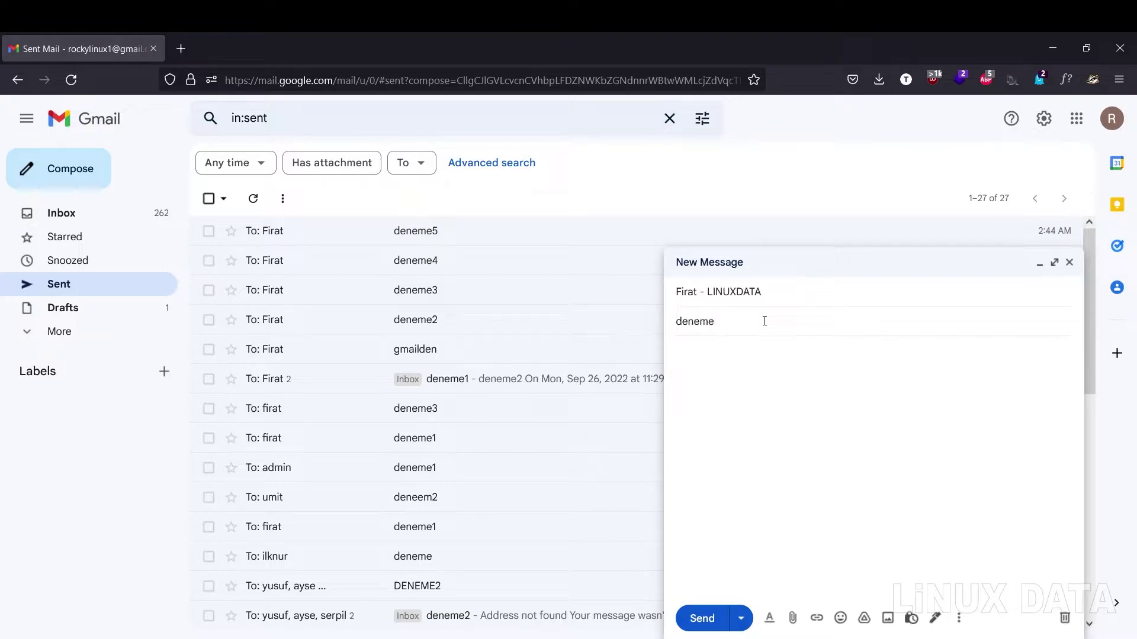
text(7)
click(703, 619)
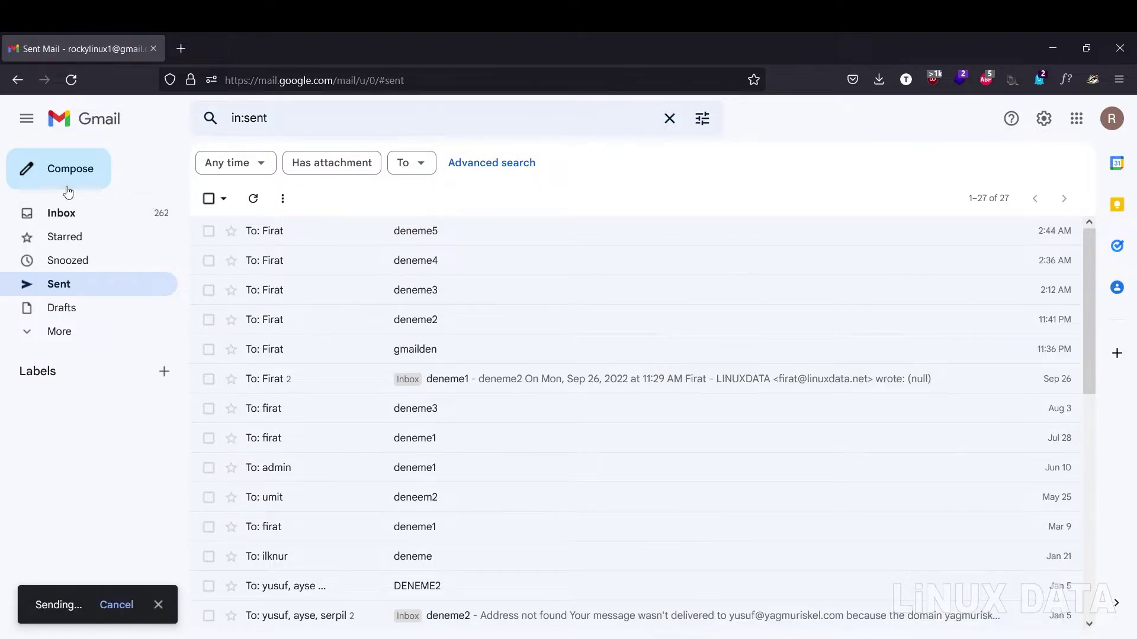
Compose a second Gmail message to the LINUXDATA contact with subject deneme8 and send it.
key(c)
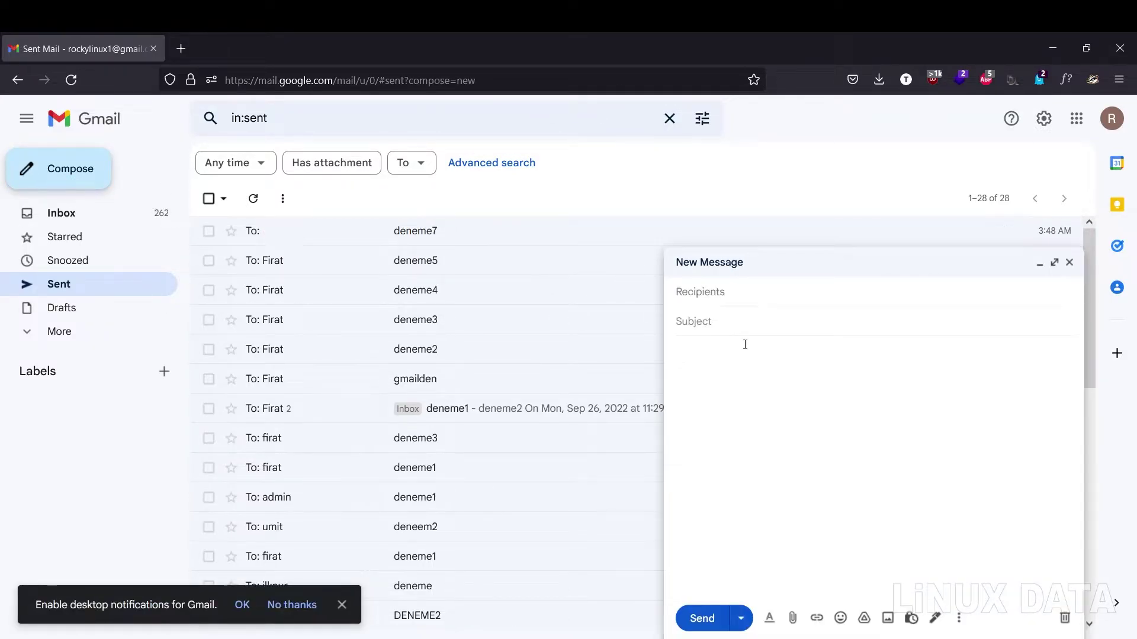
click(736, 294)
text(firat)
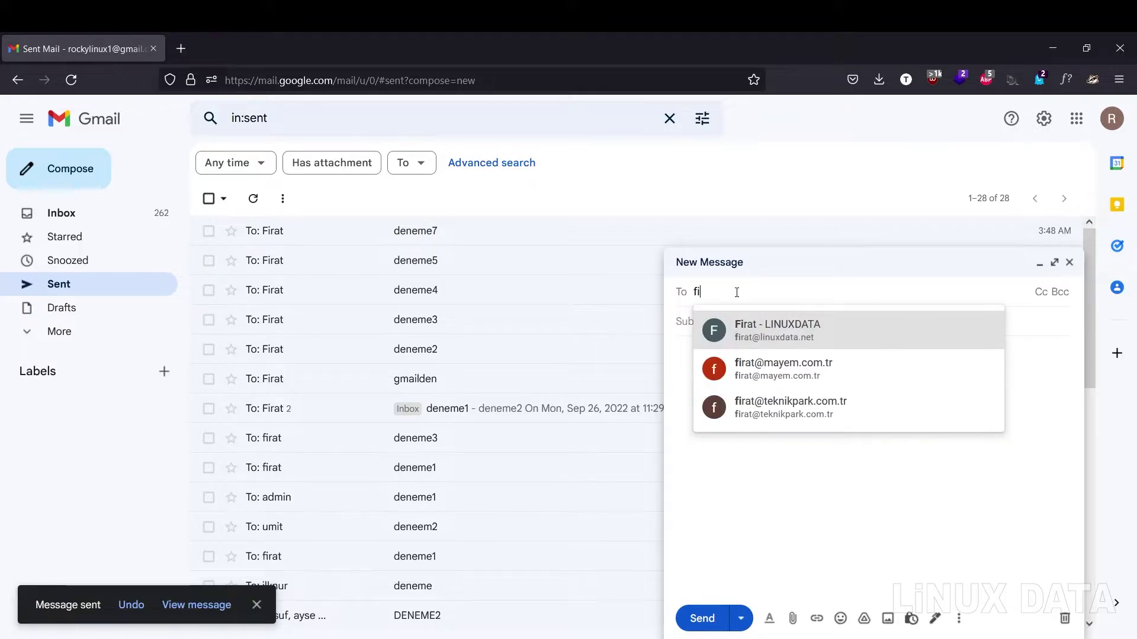
click(764, 338)
click(764, 341)
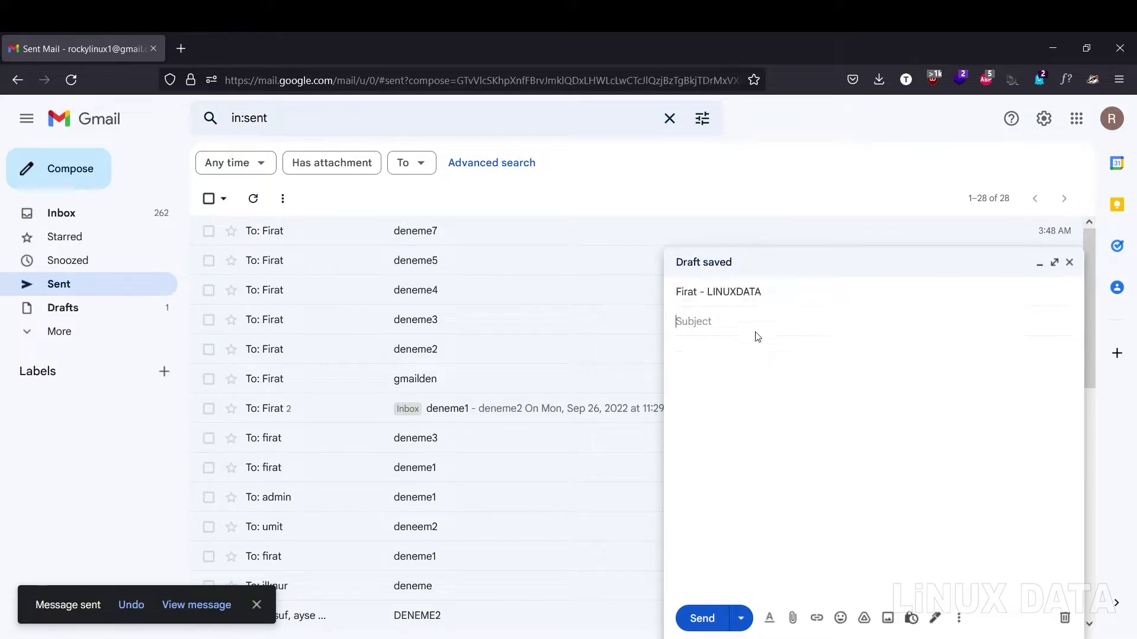
text(deneme8)
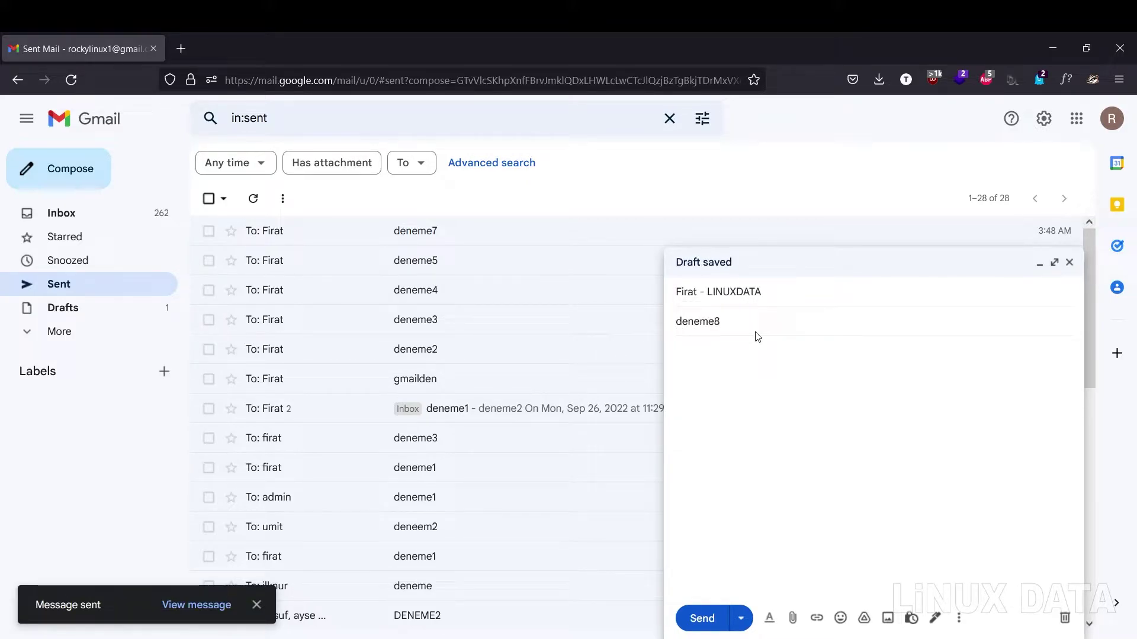
click(700, 619)
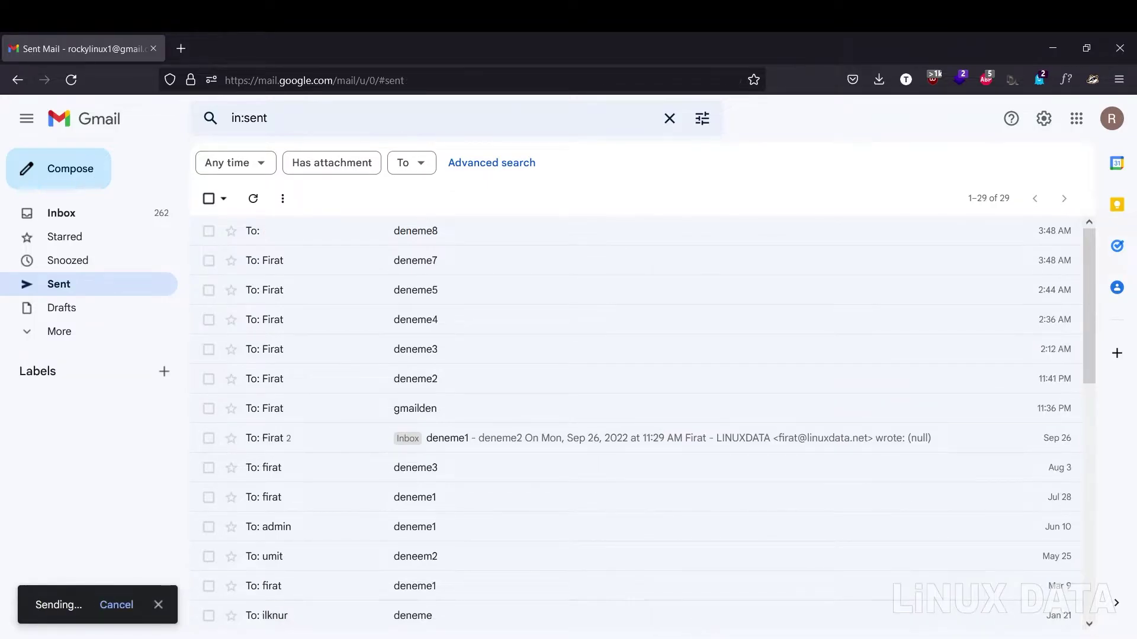
Switch to Outlook and run a send/receive for all folders.
click(706, 585)
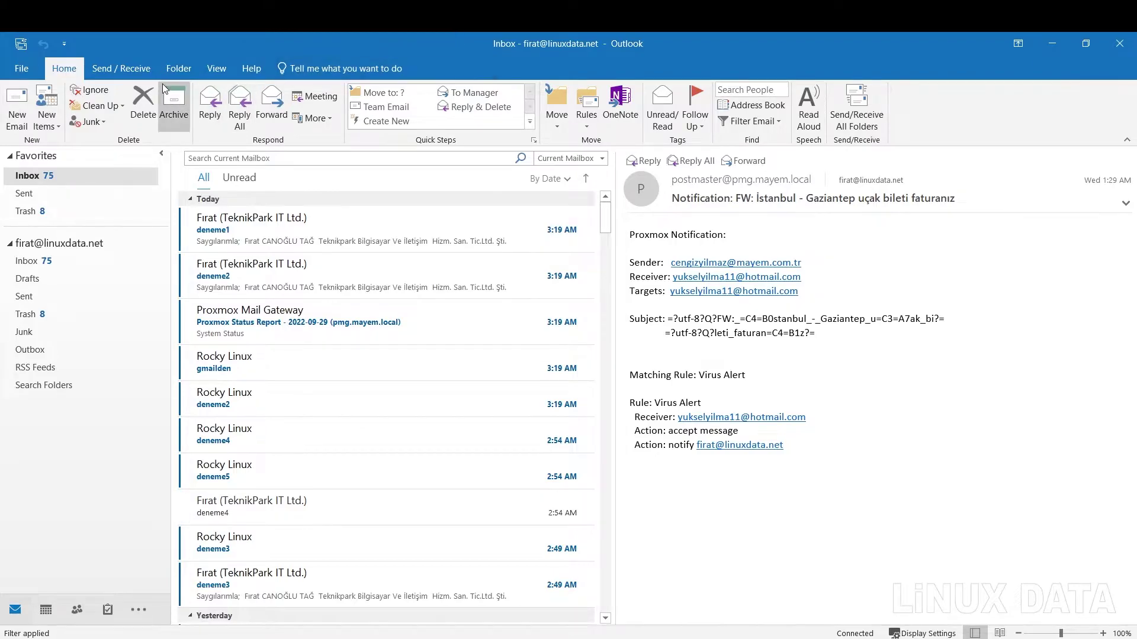
click(130, 69)
click(31, 122)
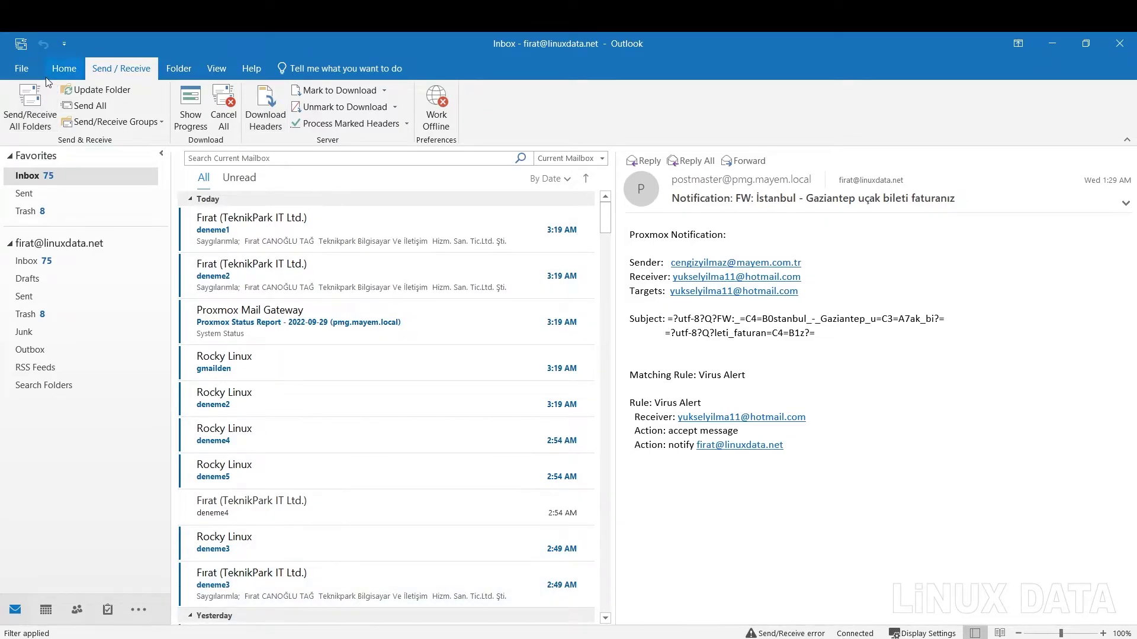
click(21, 68)
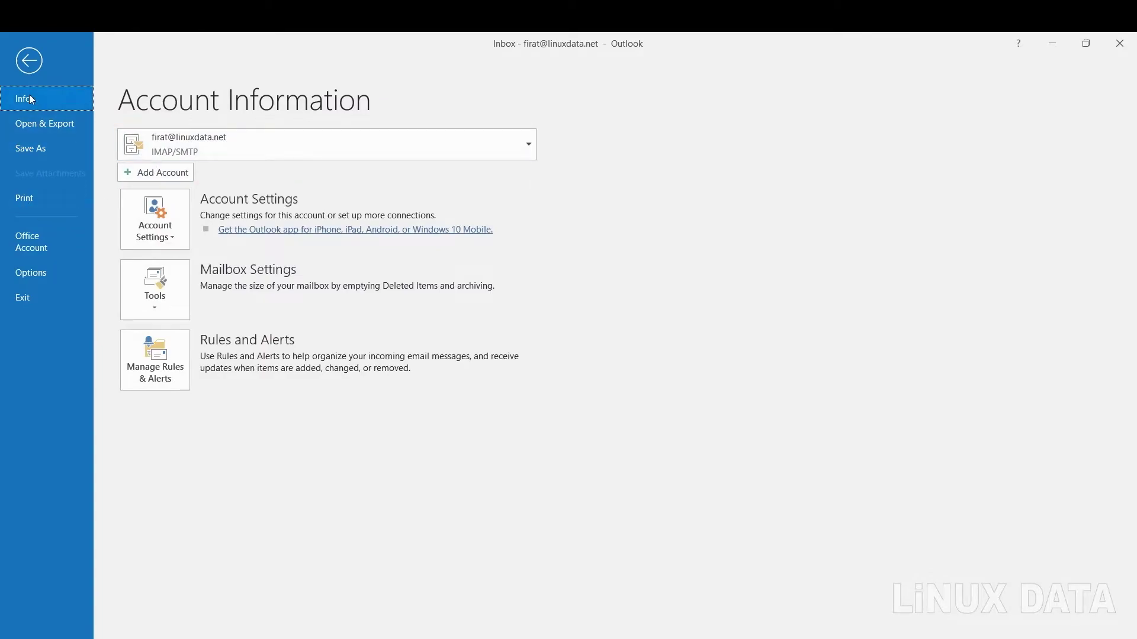
click(24, 69)
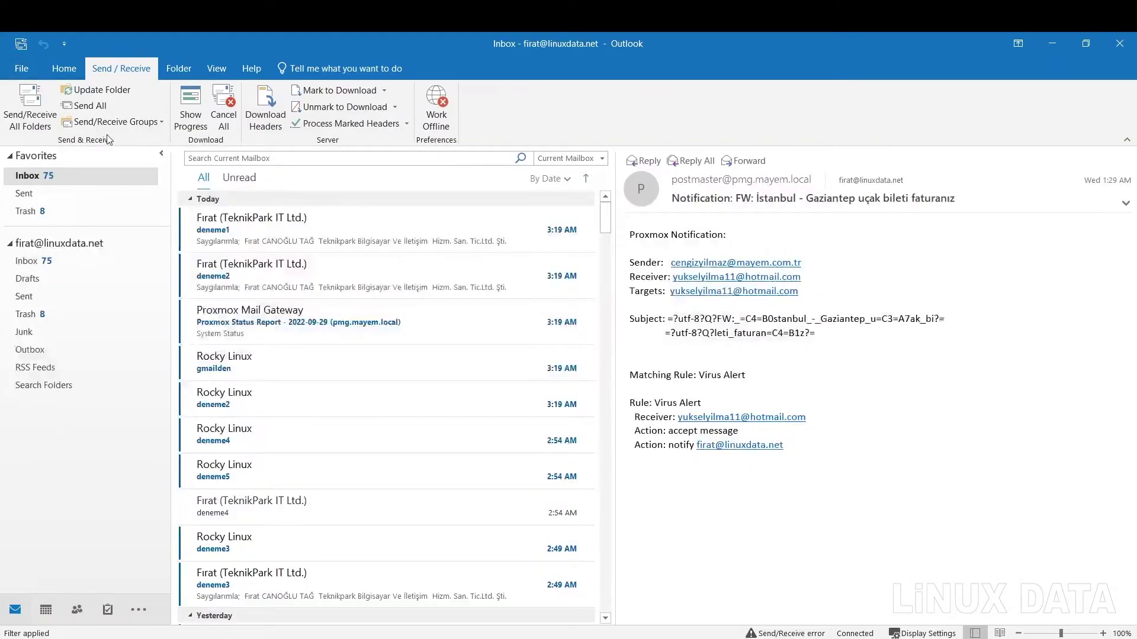
Start a new Outlook email and address it to the Gmail test account.
click(73, 70)
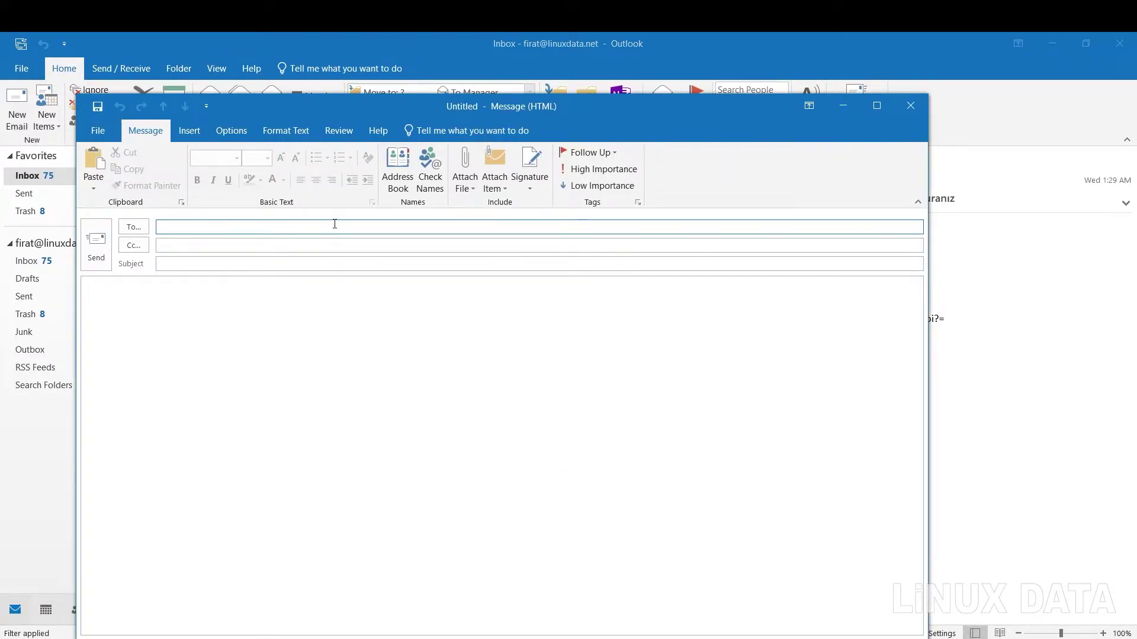
text(roc)
key(Return)
key(Tab)
key(Tab)
Set the subject of the new email to linuxdatadan and send the message.
text(deneme)
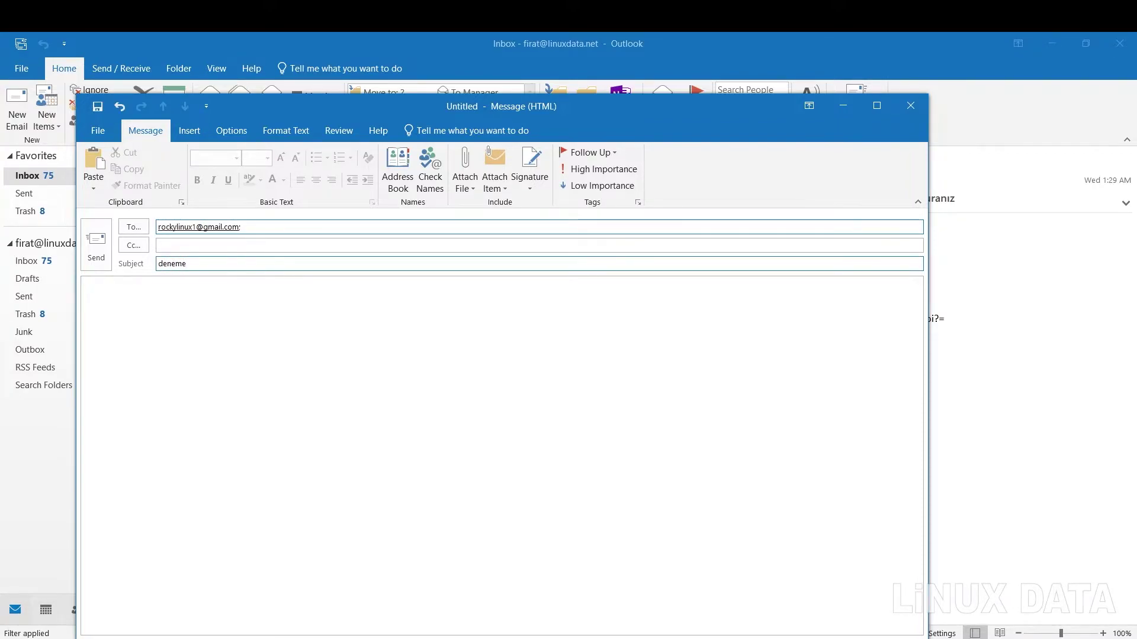
key(BackSpace)
key(BackSpace)
key(BackSpace)
key(BackSpace)
key(BackSpace)
text(linux)
key(BackSpace)
key(BackSpace)
key(BackSpace)
key(BackSpace)
text(inuxdatadan)
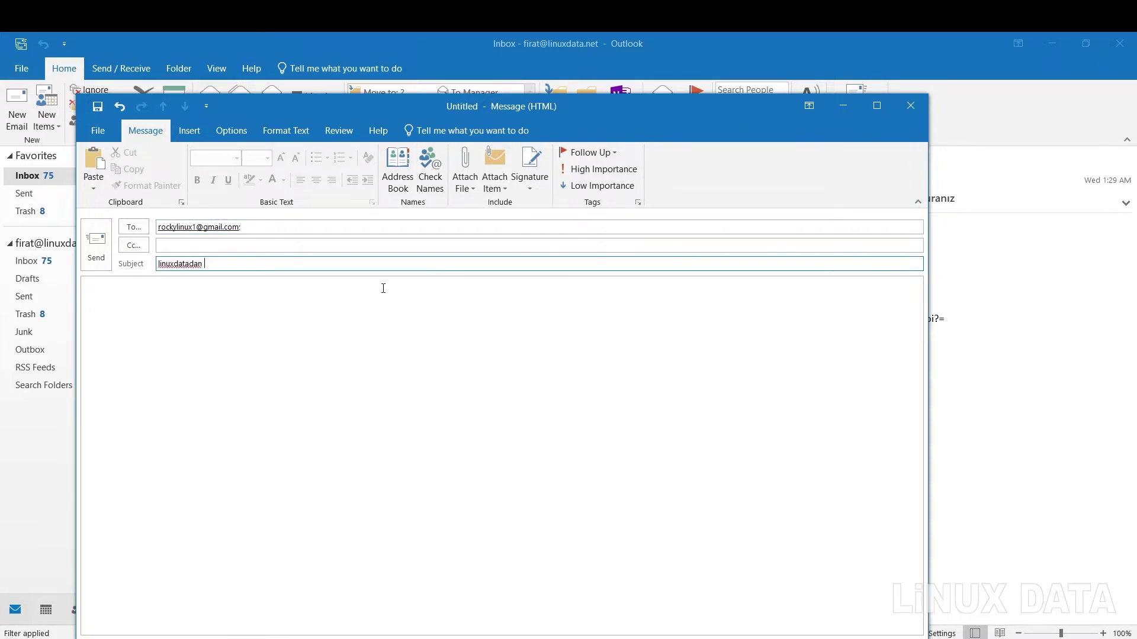
click(105, 265)
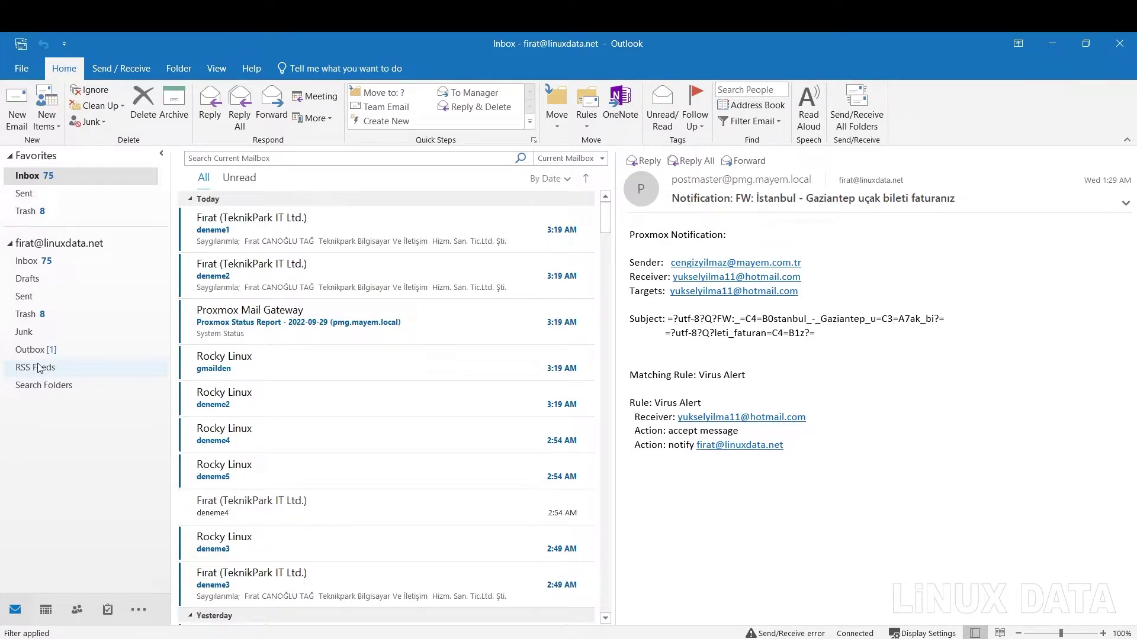
Return to Proxmox in the remote desktop, filter the deferred mail by linux and select the 13:48:49 message to examine its deferral reason.
key(alt+Tab)
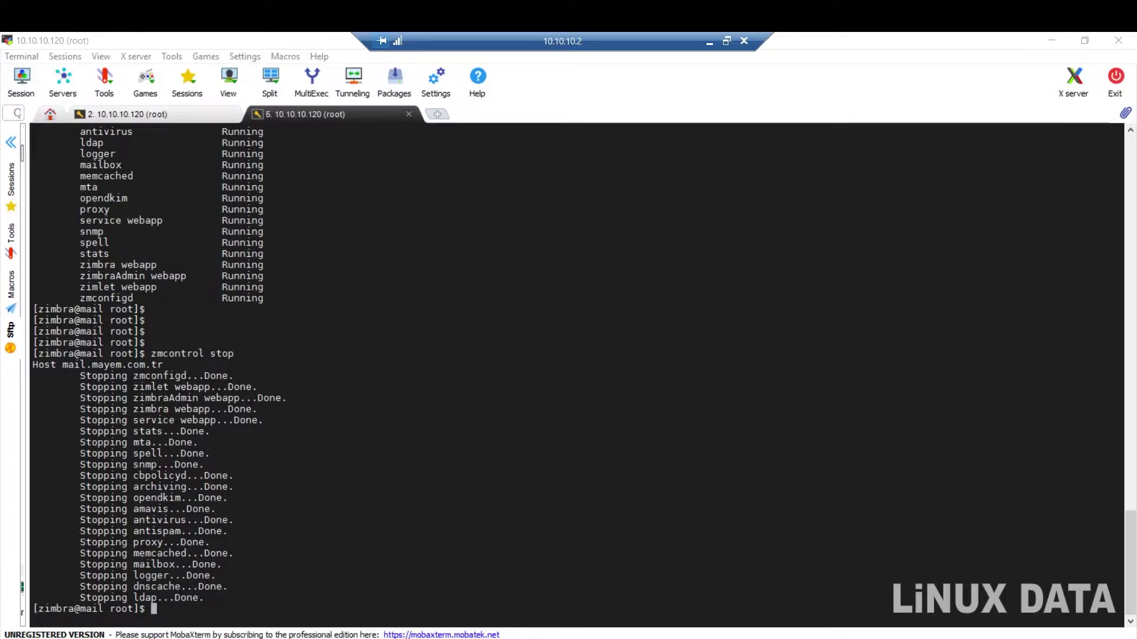
click(142, 597)
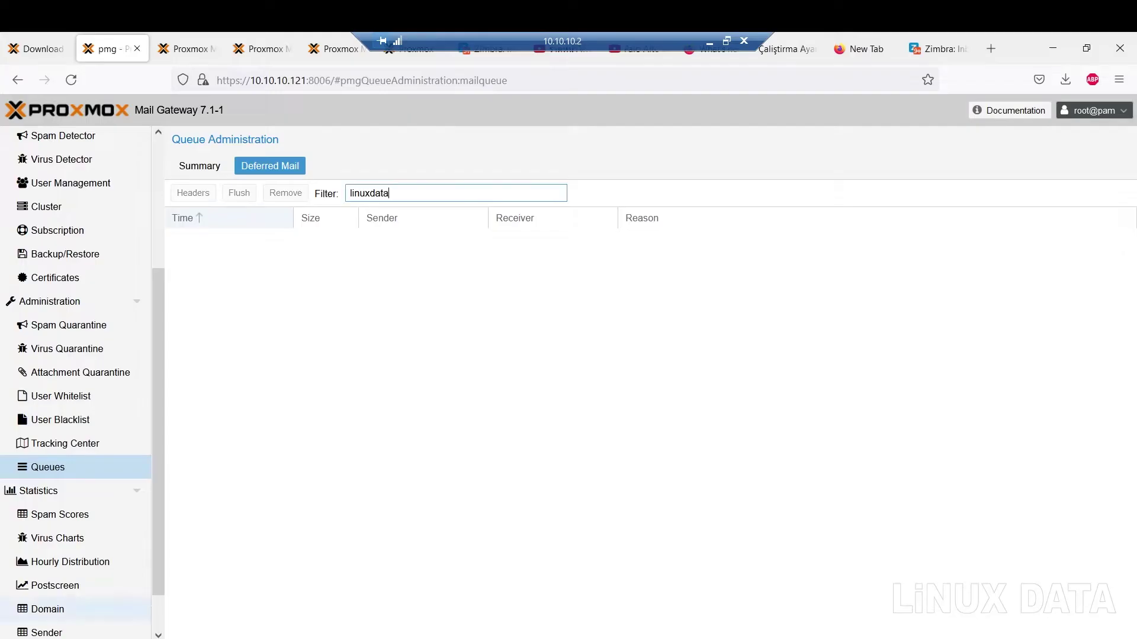
click(290, 169)
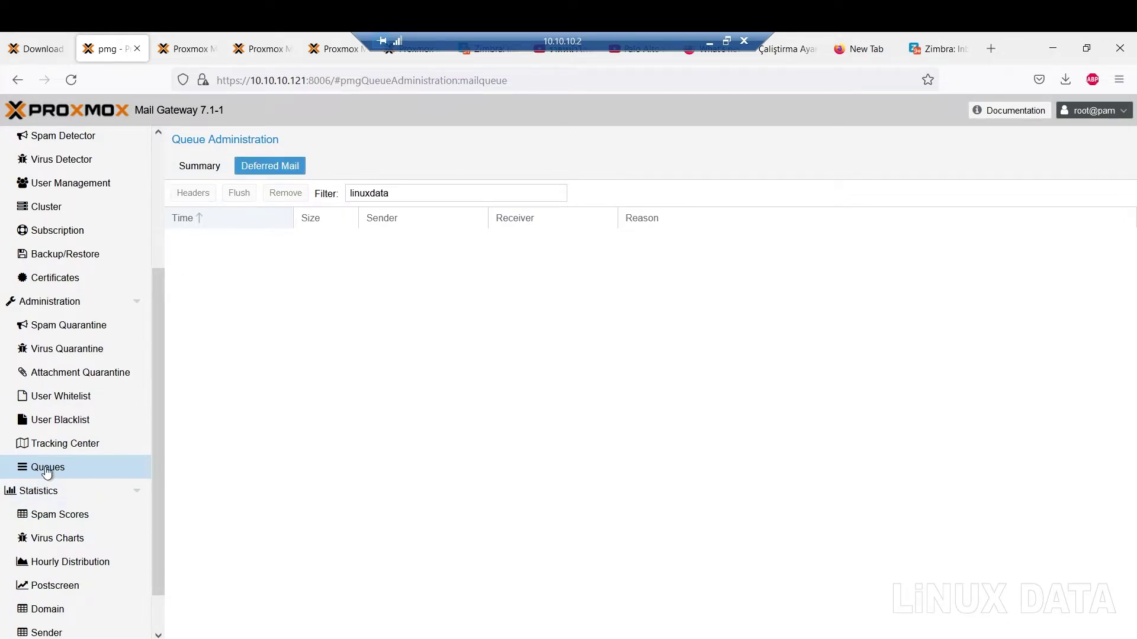
click(402, 195)
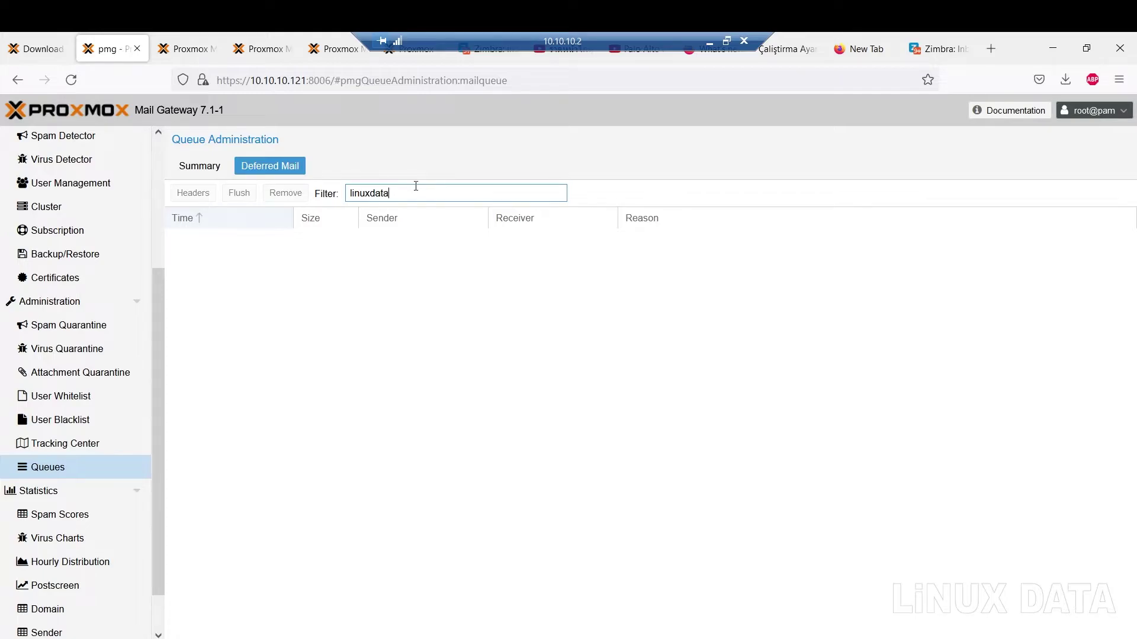
key(BackSpace)
key(BackSpace)
key(BackSpace)
key(BackSpace)
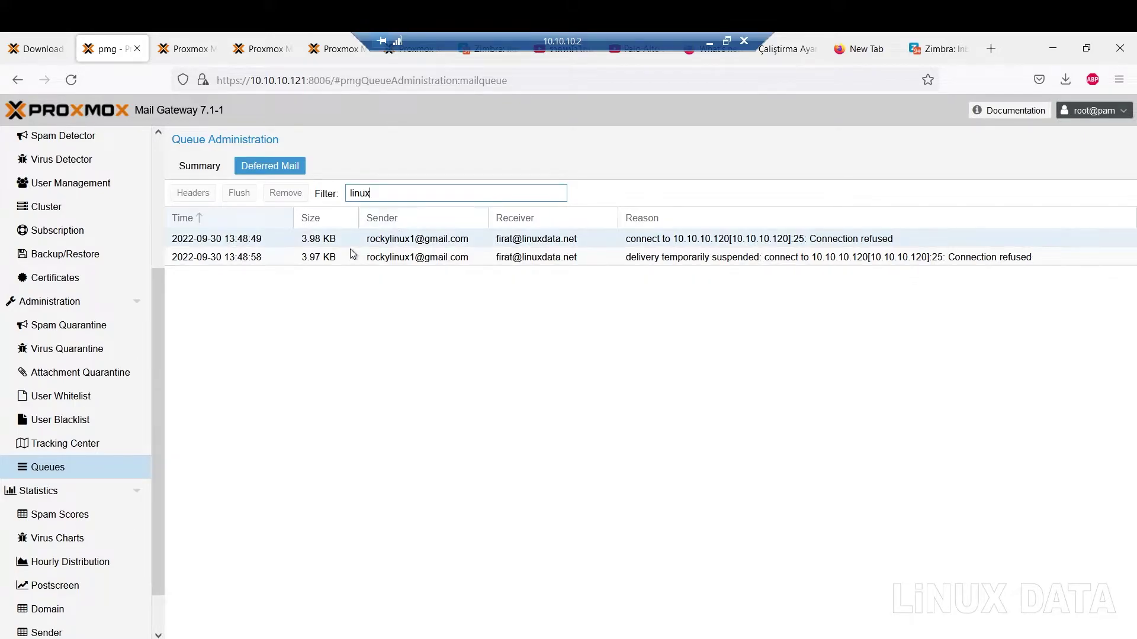
click(375, 243)
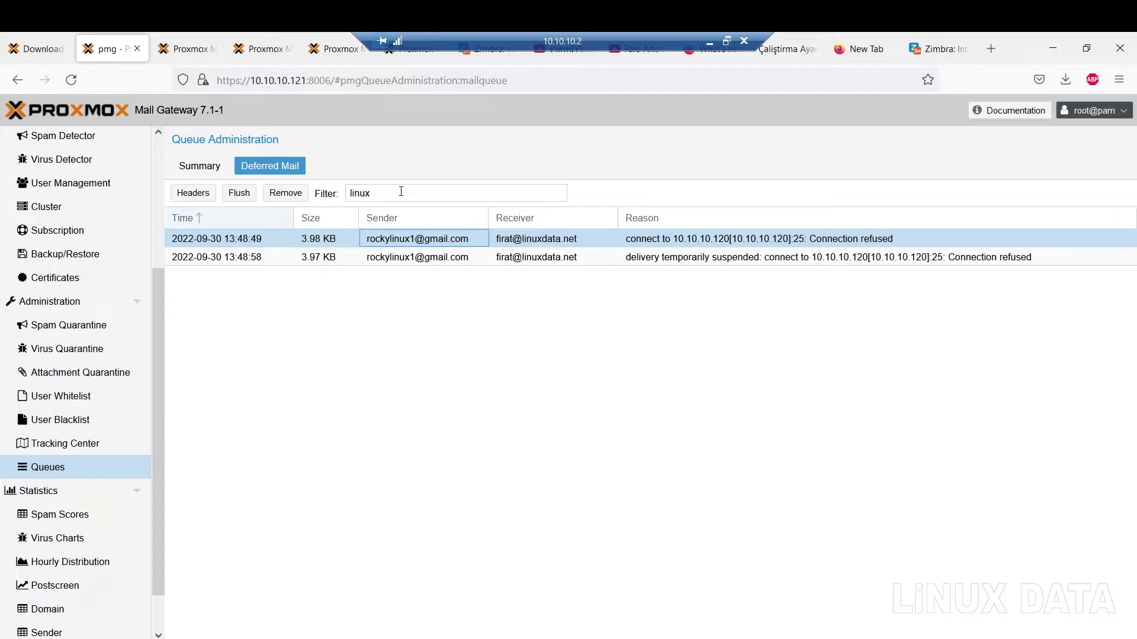
Leave the remote desktop, switch to WinSCP and browse the deferred folder under /var/spool/postfix on the mail gateway.
click(709, 40)
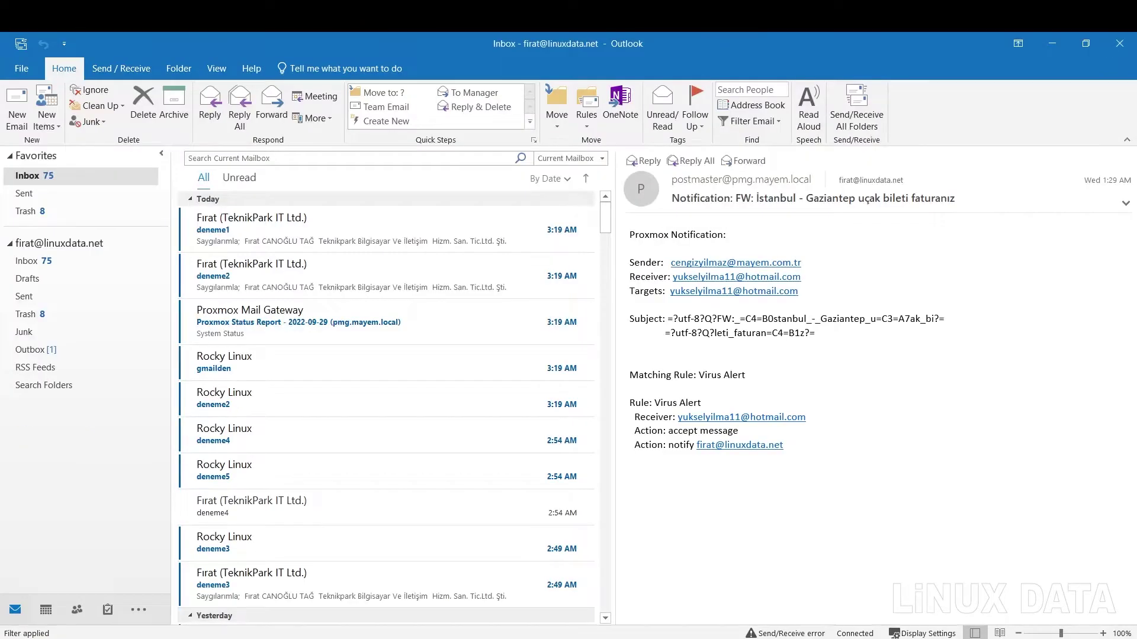
key(alt+Tab)
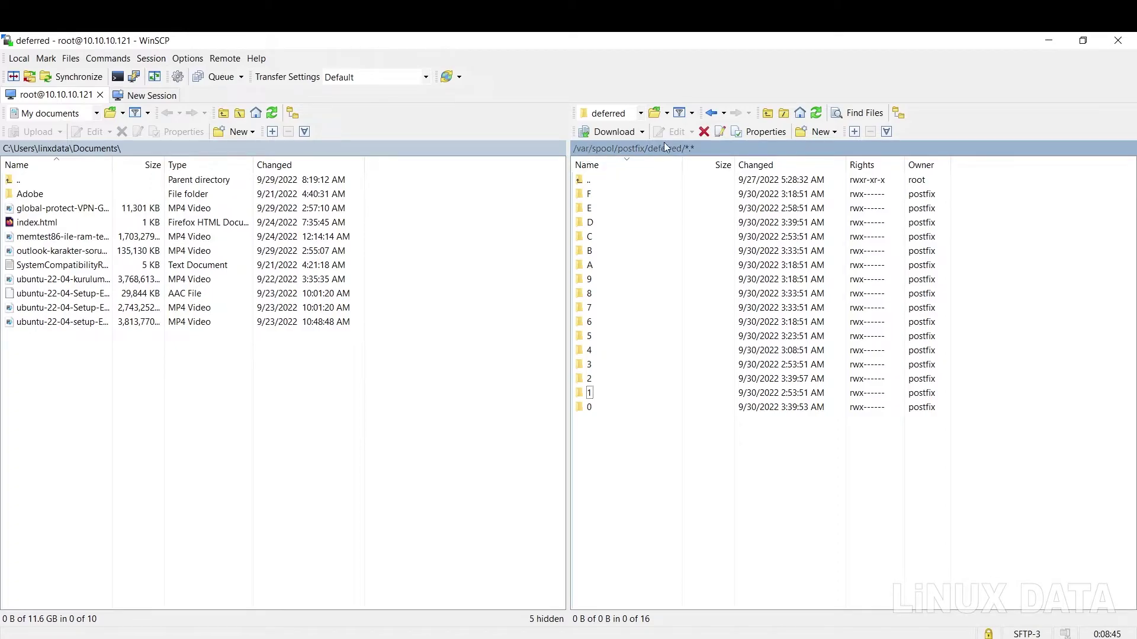
click(630, 149)
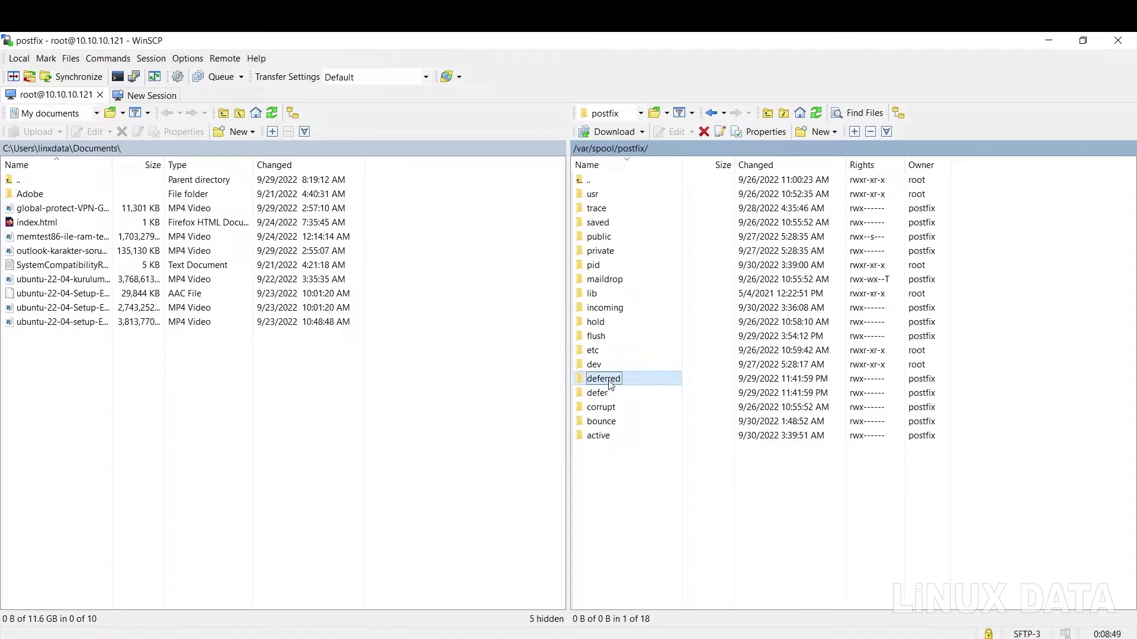
double_click(604, 379)
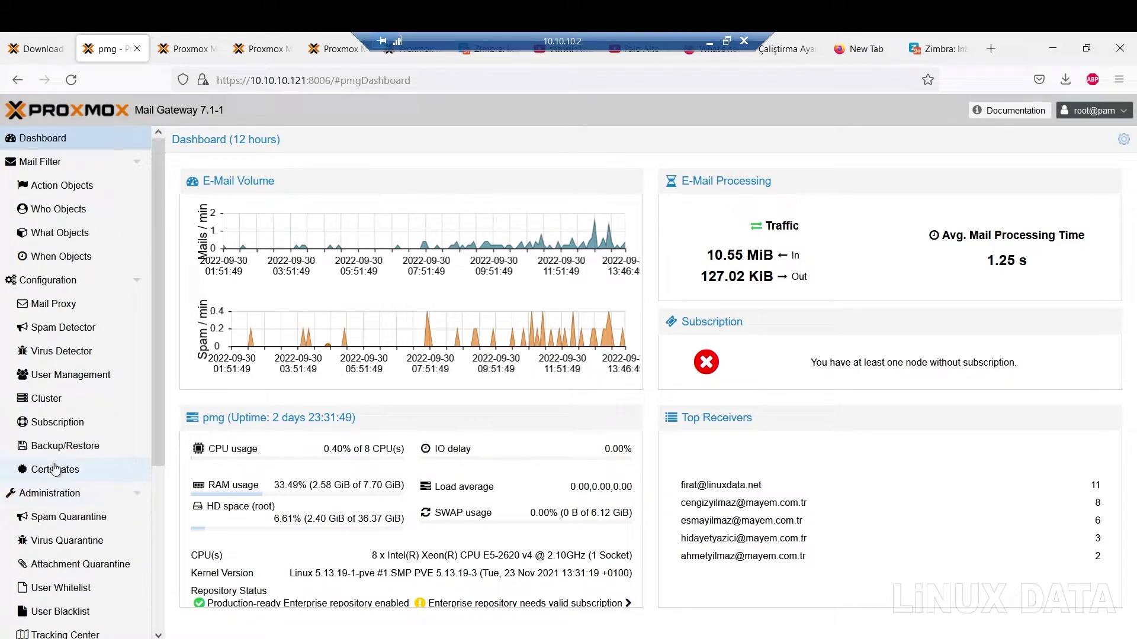
Reopen the deferred mail list in the Proxmox queues, filter it by linuxda and select the 13:48:58 message.
scroll(89, 539, down, 3)
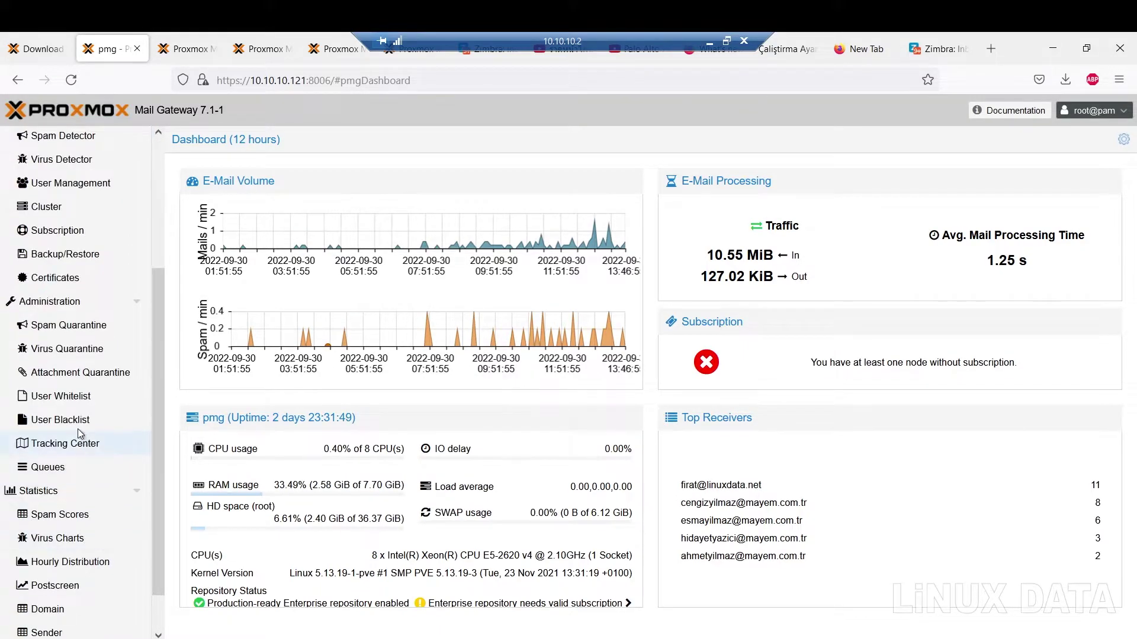
click(59, 469)
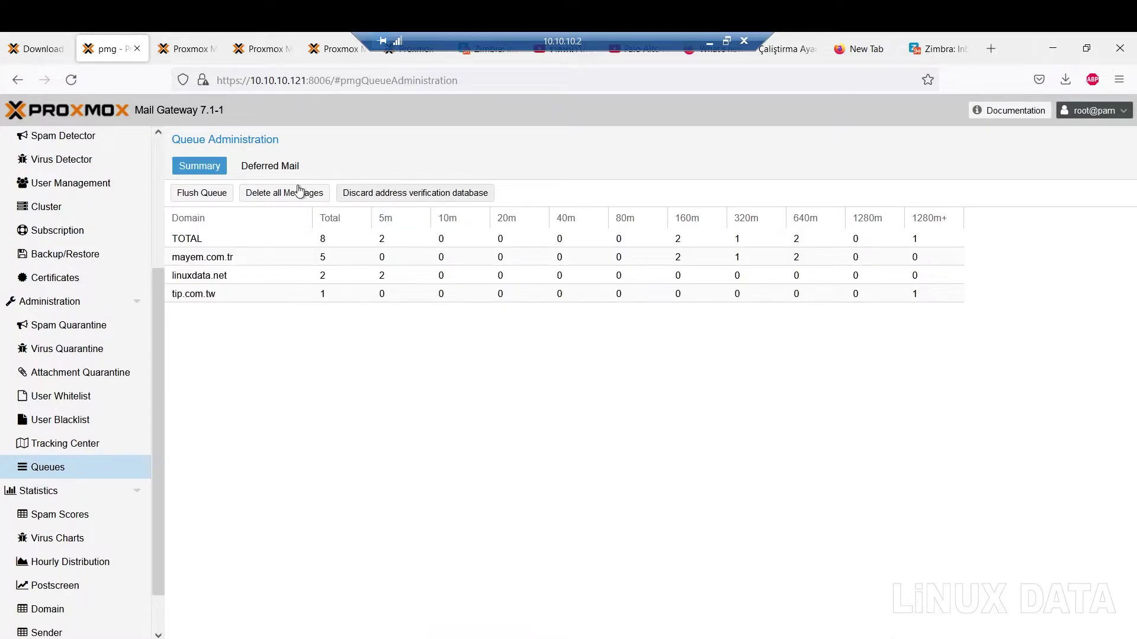
click(270, 166)
click(414, 200)
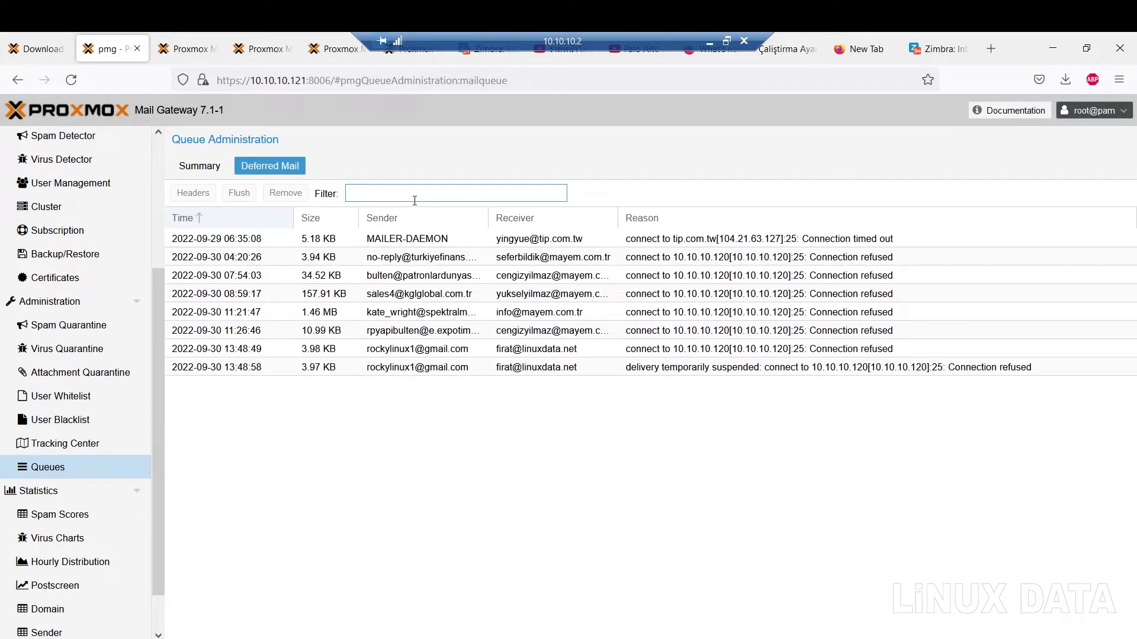
text(linuxda)
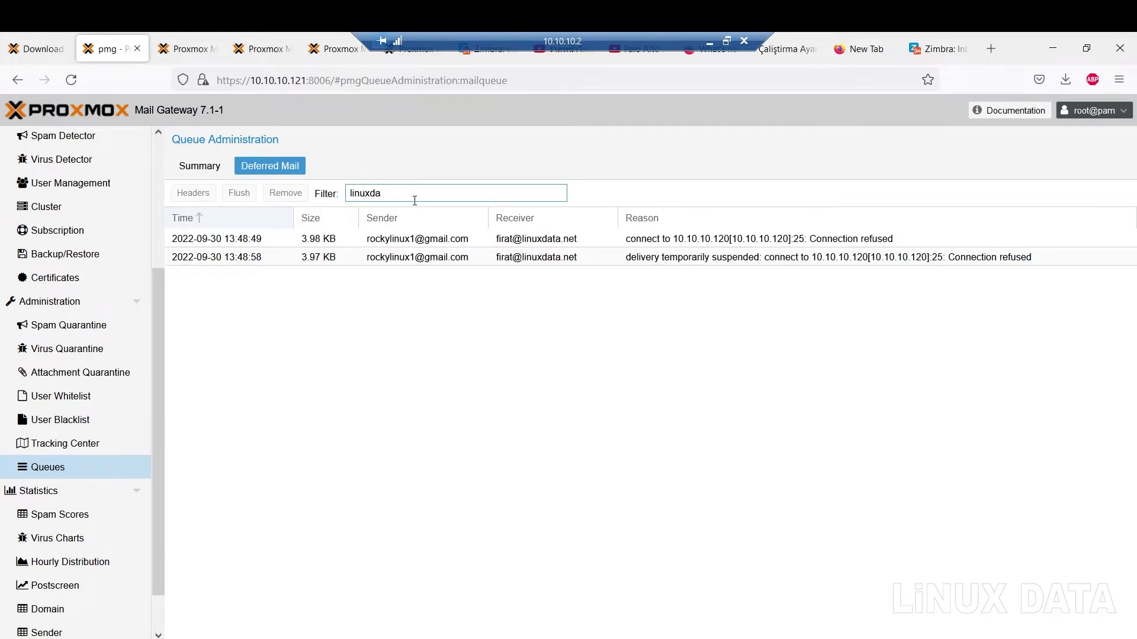
click(235, 256)
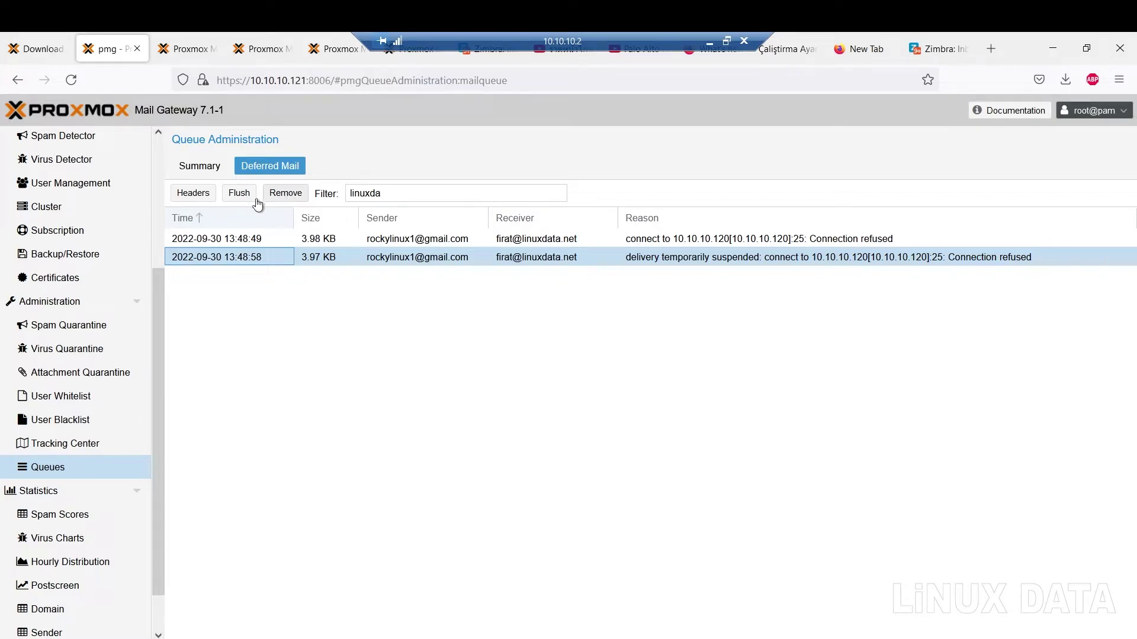
Flush the 13:48:49 message from the deferred mail list and select the 13:48:58 message.
click(244, 239)
click(242, 195)
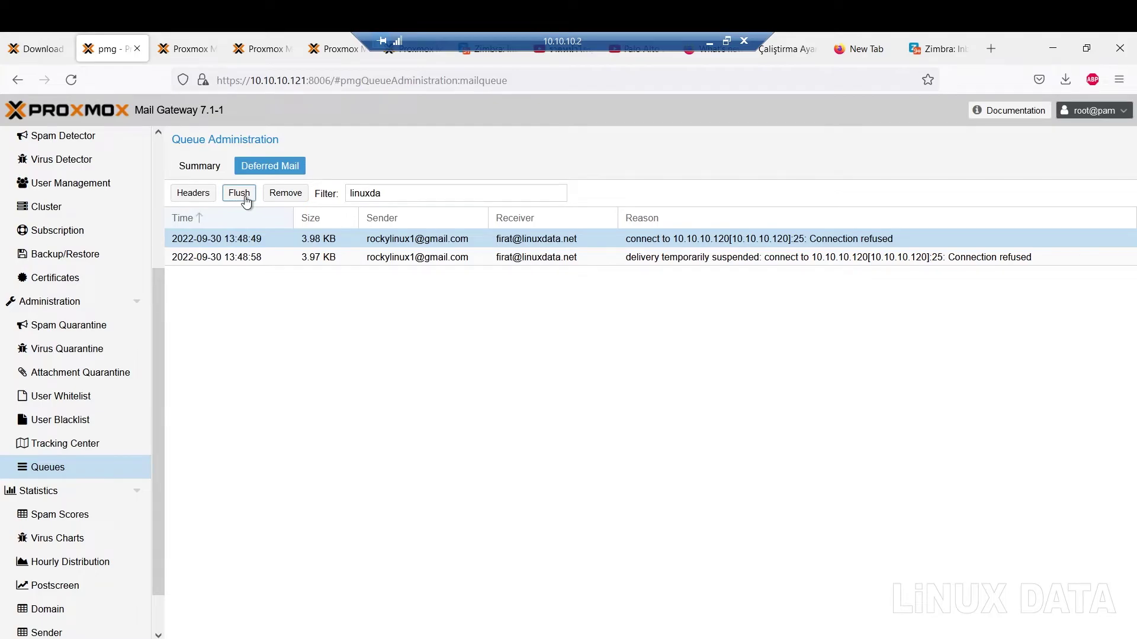
click(270, 257)
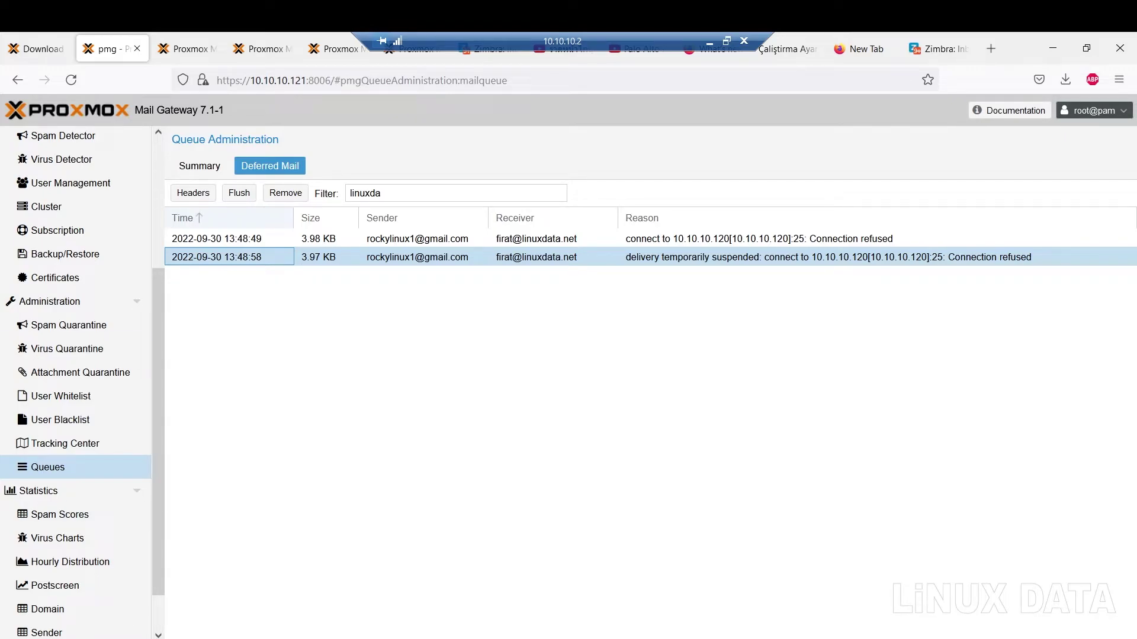
Switch to the MobaXterm session on the Zimbra server and start all its services with zmcontrol start.
key(alt+Tab)
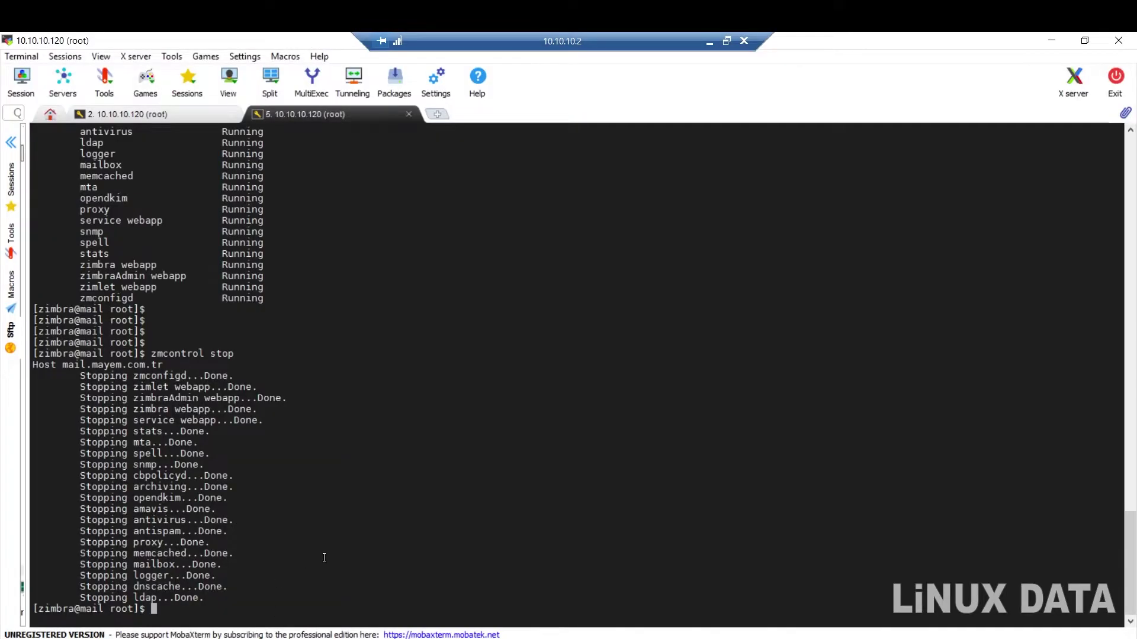
key(Return)
key(Return)
key(Return)
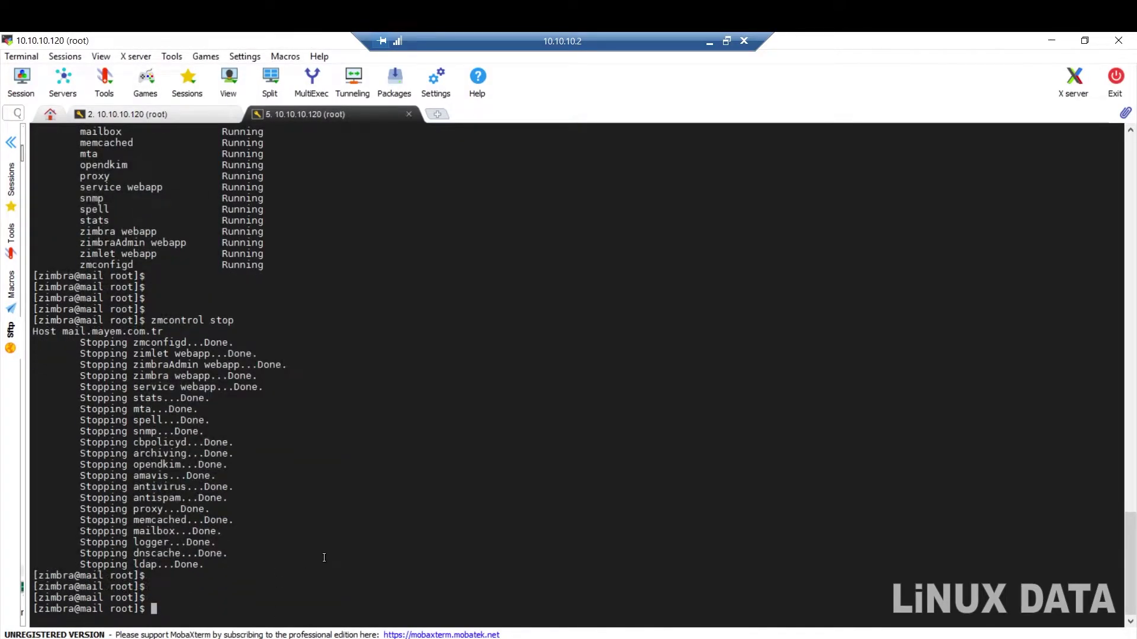
key(Up)
key(Up)
key(Up)
key(Return)
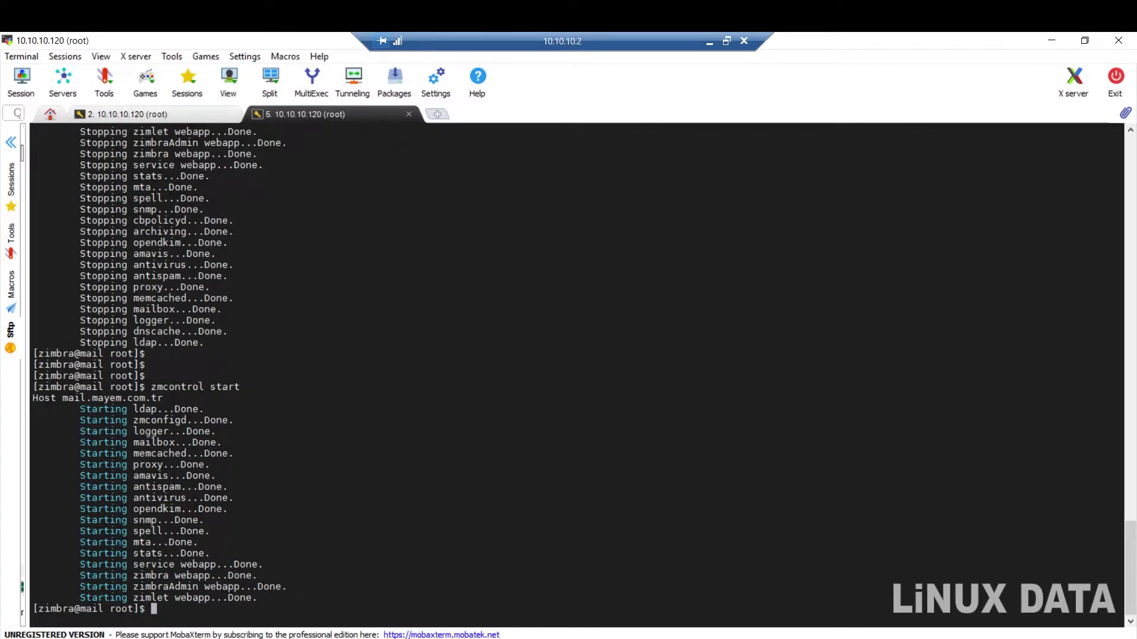
Return to the Proxmox deferred mail list in Firefox and flush the 13:48:58 and 13:48:49 messages.
mouse_move(89, 637)
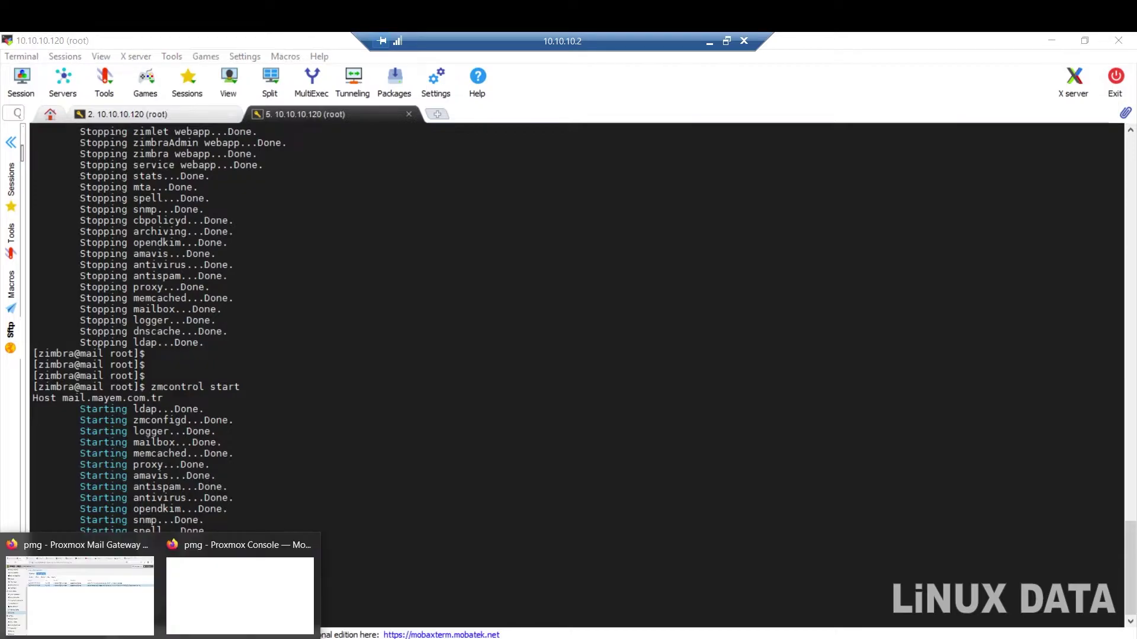
click(77, 586)
click(222, 240)
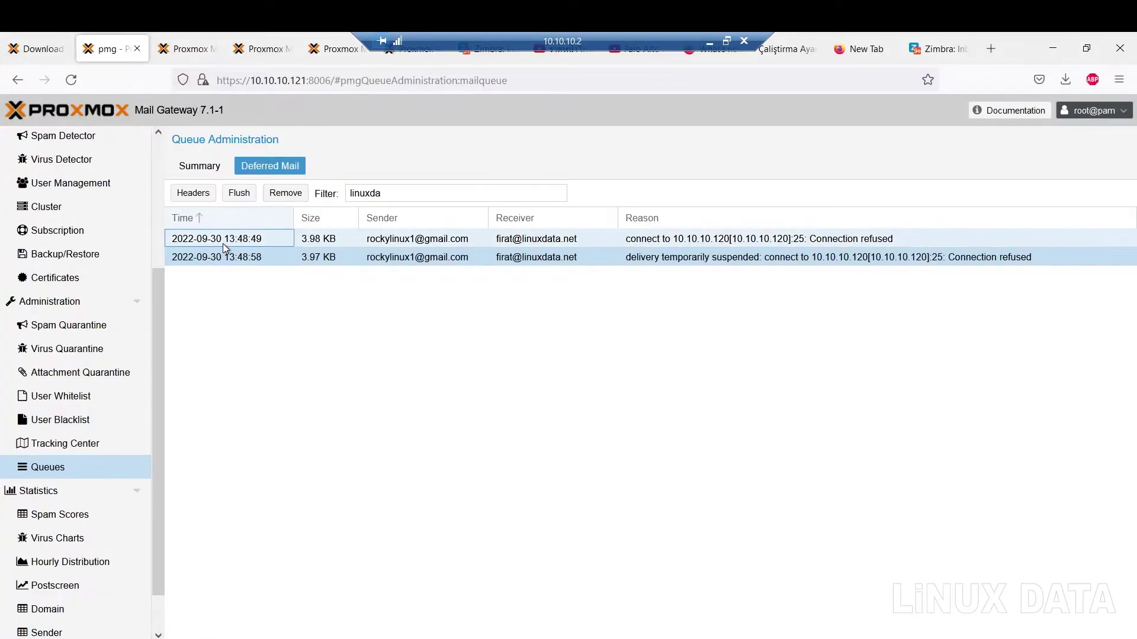
right_click(222, 258)
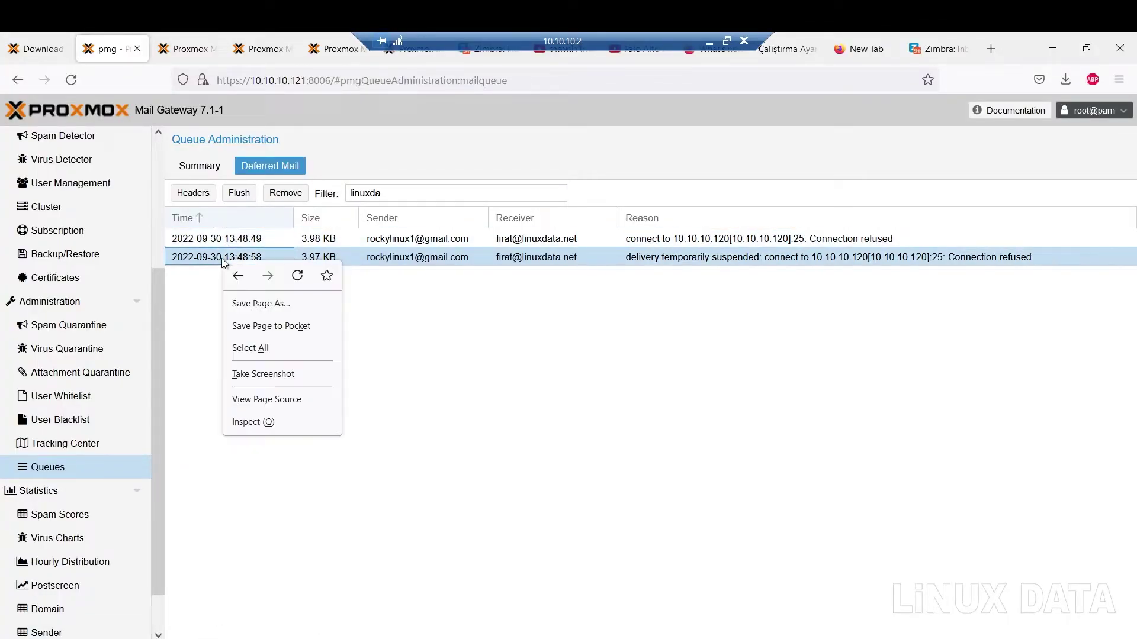
click(246, 197)
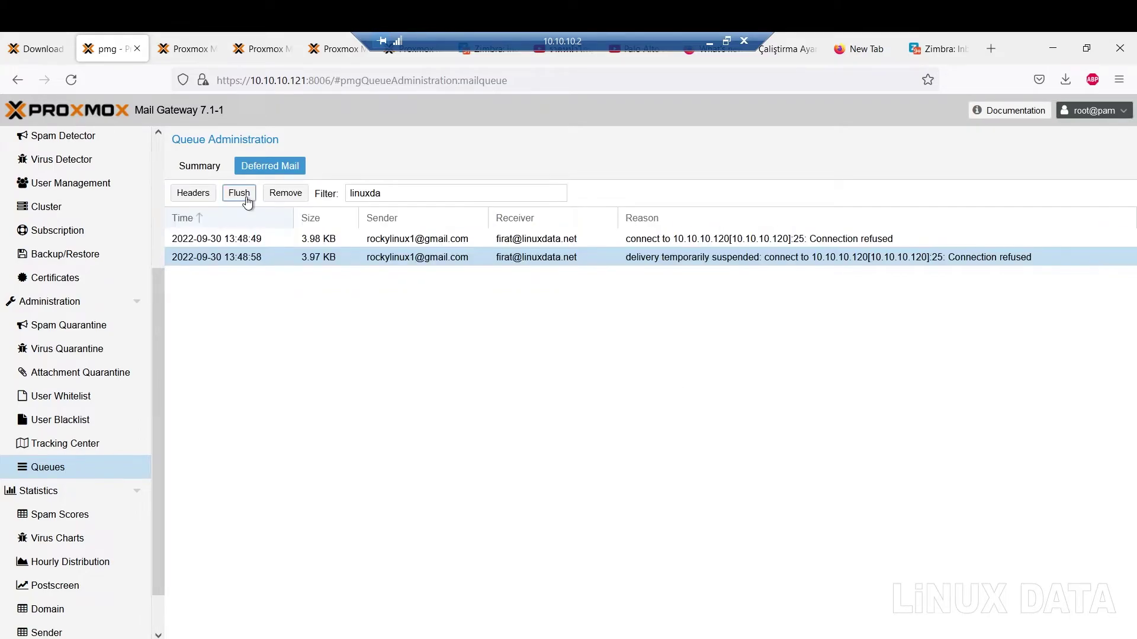
click(246, 239)
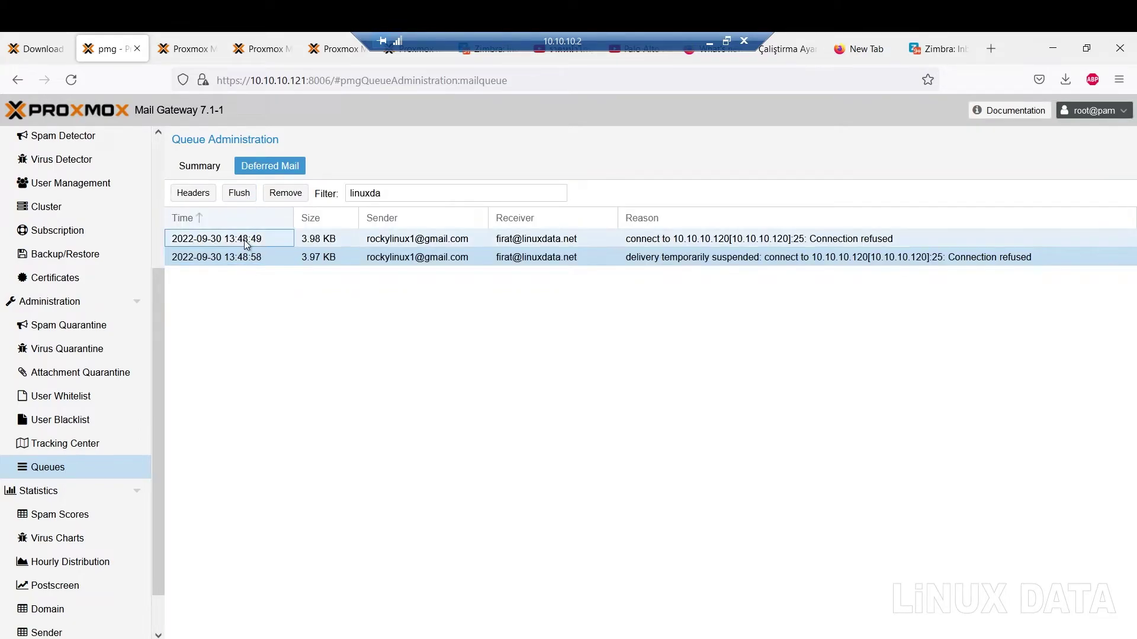
click(240, 194)
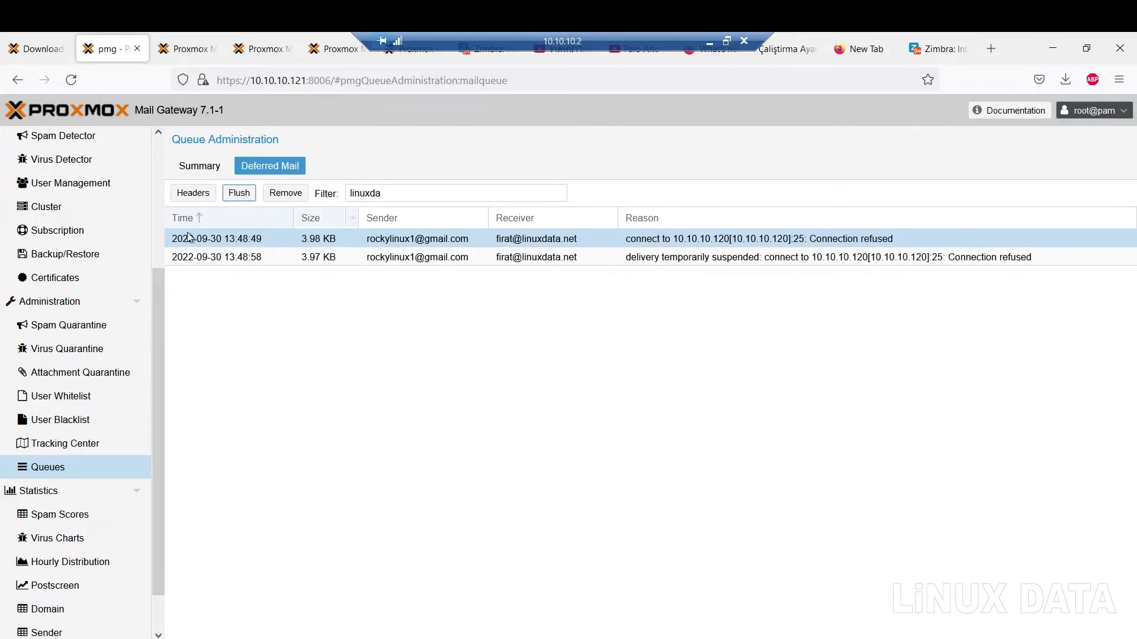
click(237, 196)
click(229, 257)
click(240, 200)
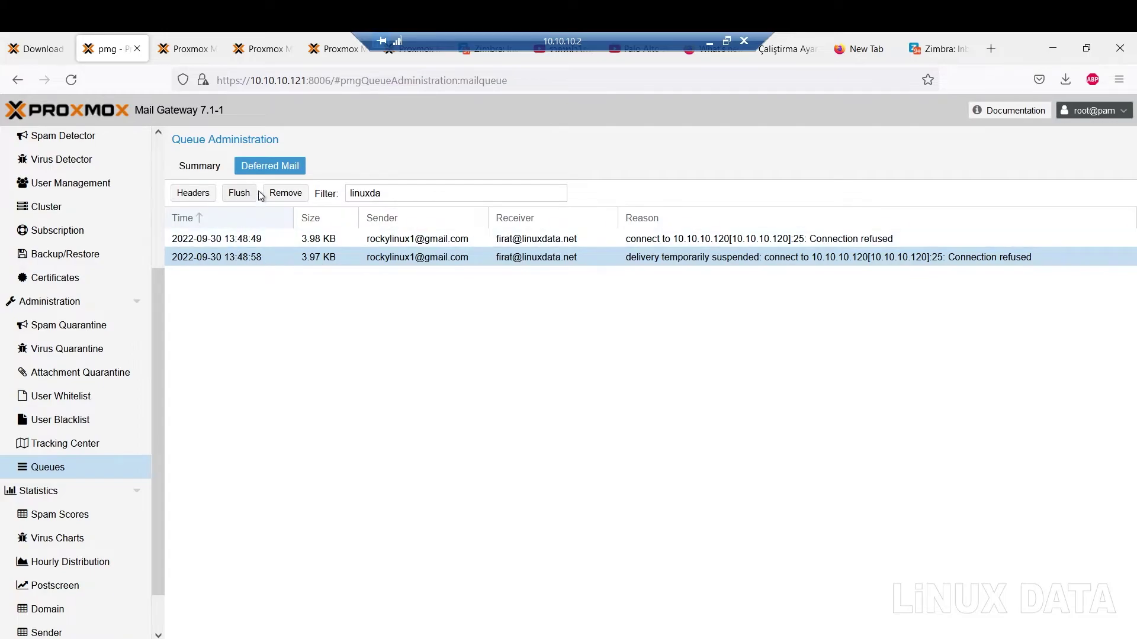
click(237, 255)
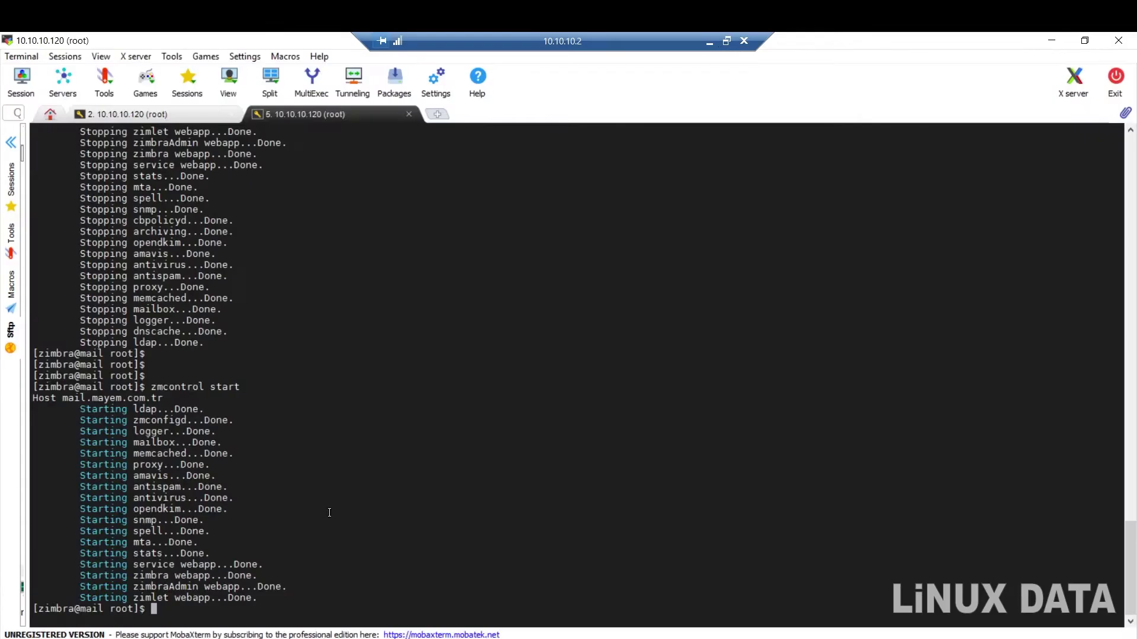
Check the Zimbra services in the MobaXterm session with zmcontrol status.
key(Return)
key(Return)
key(Up)
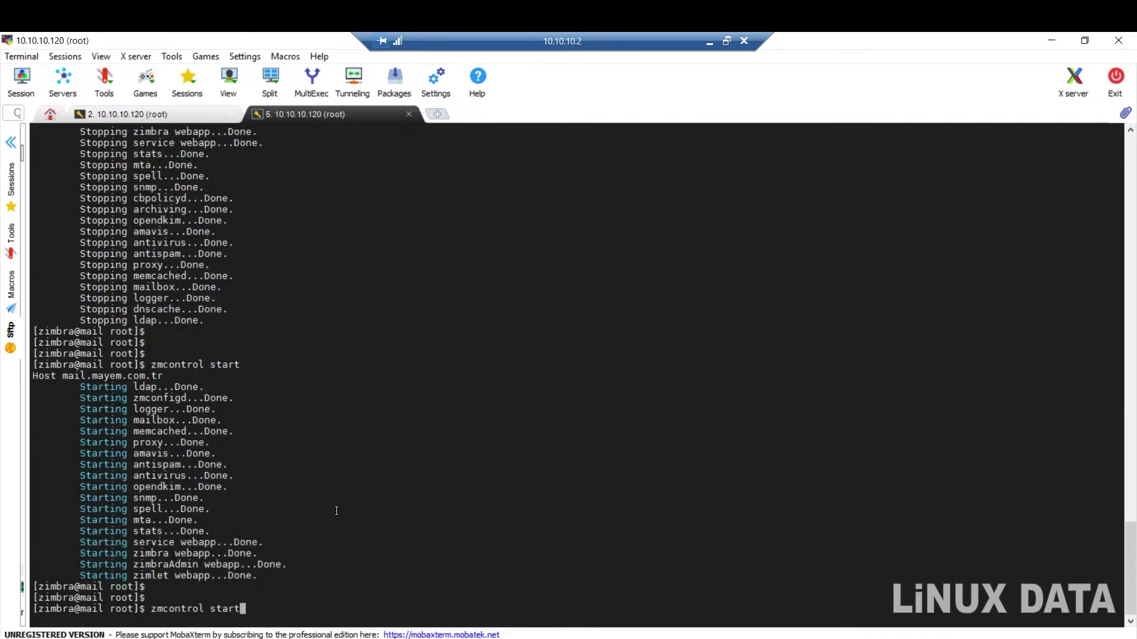
key(Up)
key(BackSpace)
key(BackSpace)
text(atus)
key(Return)
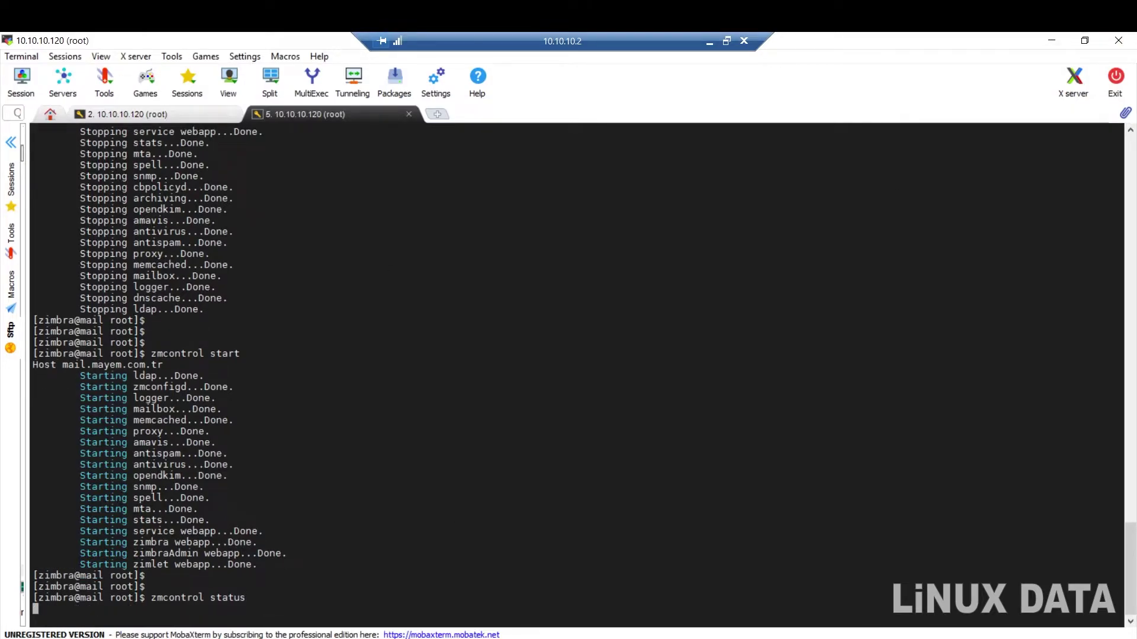
Go back to the deferred mail list in Firefox and flush both listed messages again, 13:48:58 first.
click(80, 586)
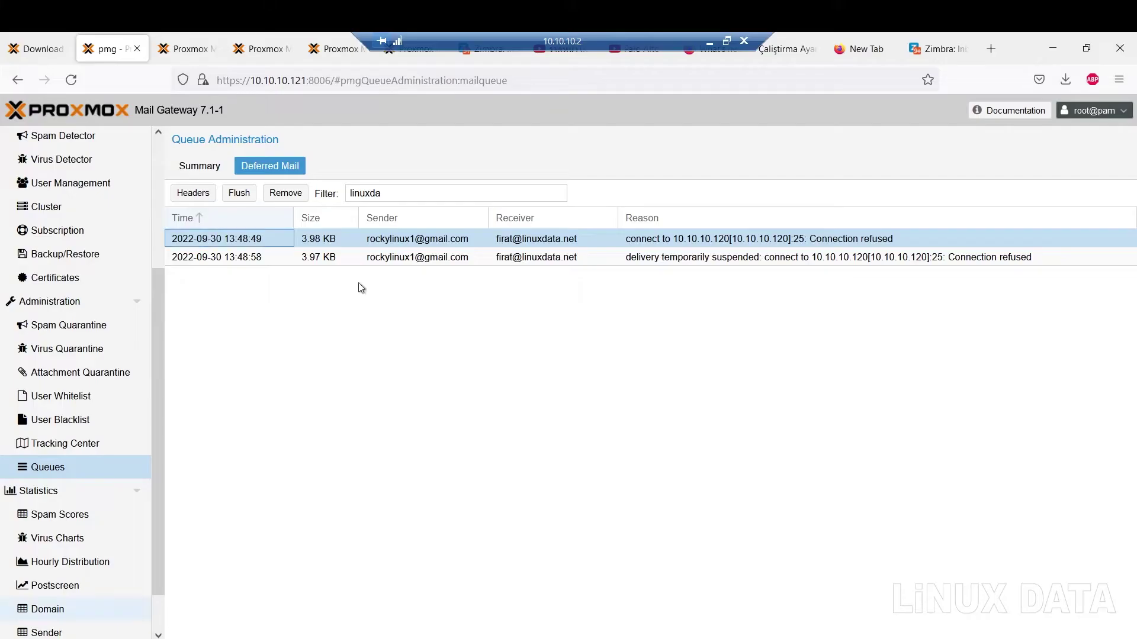
click(246, 259)
click(240, 193)
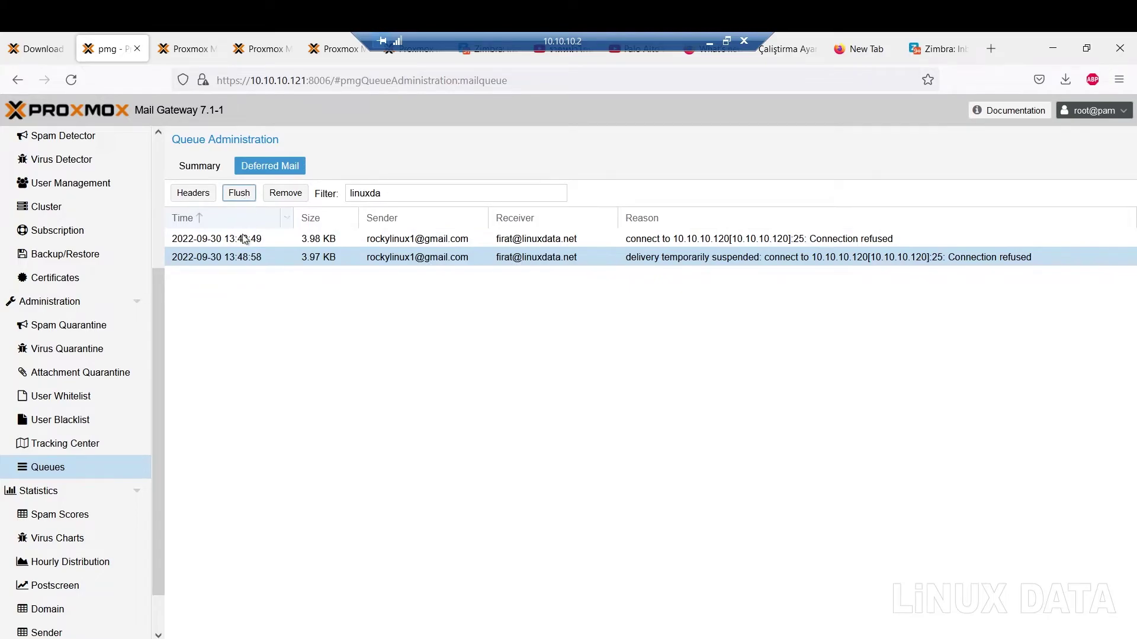
click(242, 240)
click(240, 194)
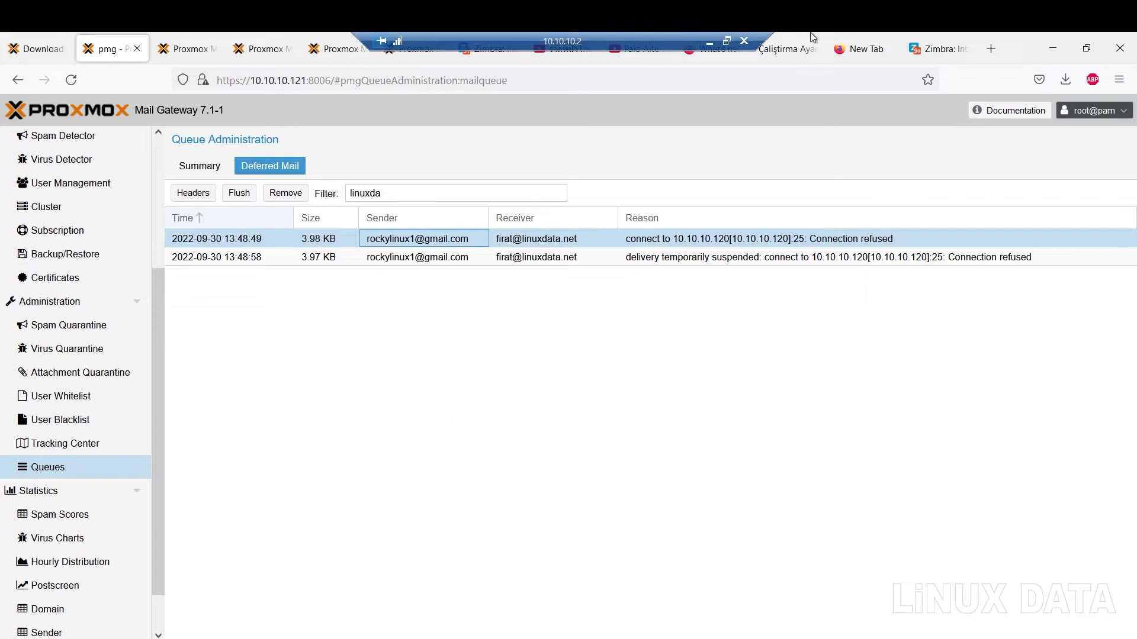
Check the linuxdatadan message in the local Outlook's sent mail, and reload the Zimbra webmail inbox in the remote desktop.
click(709, 42)
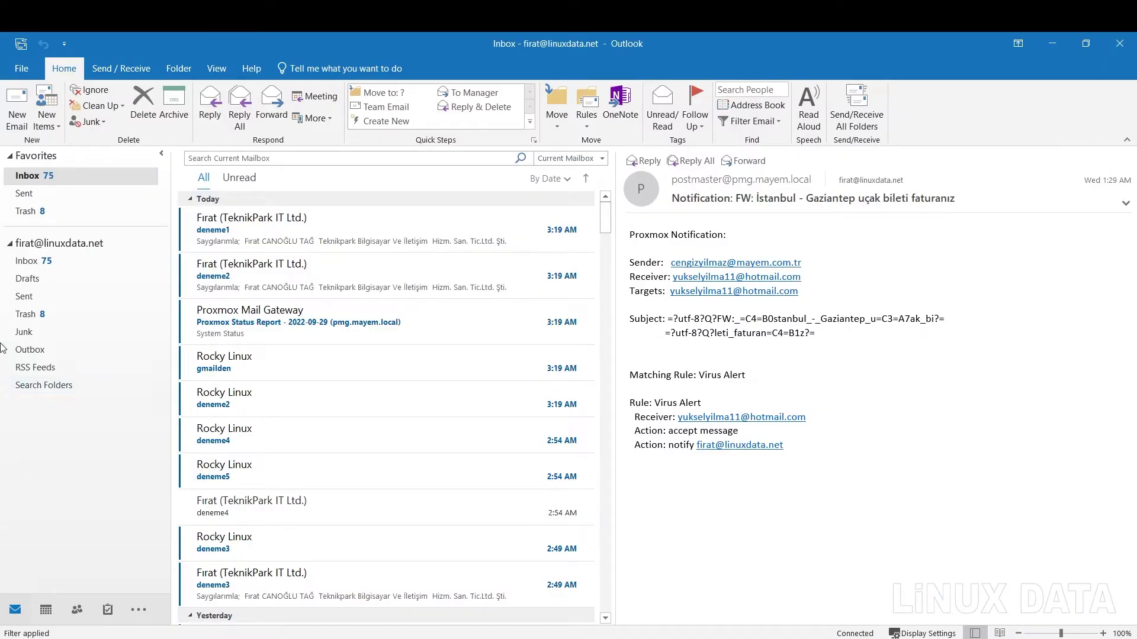
click(25, 296)
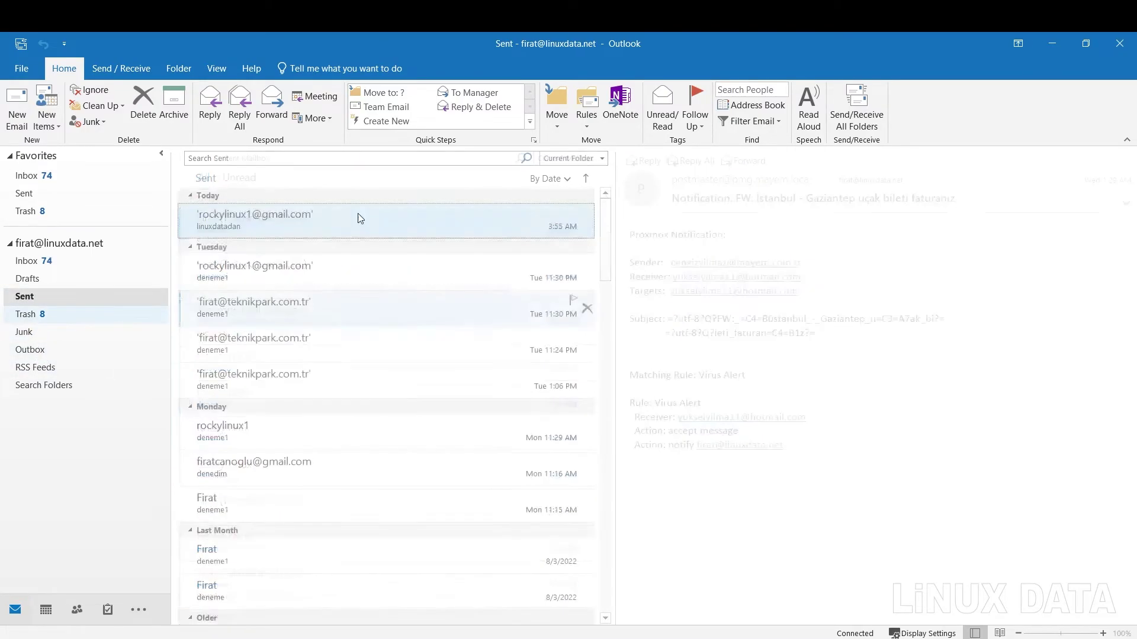
click(338, 230)
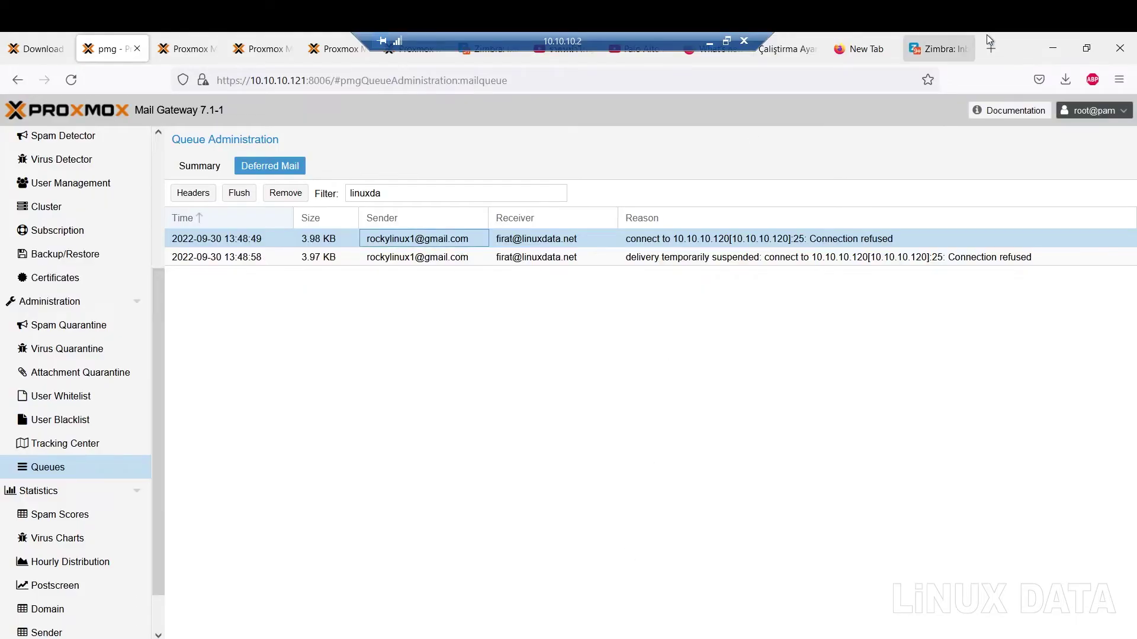
click(939, 49)
click(71, 80)
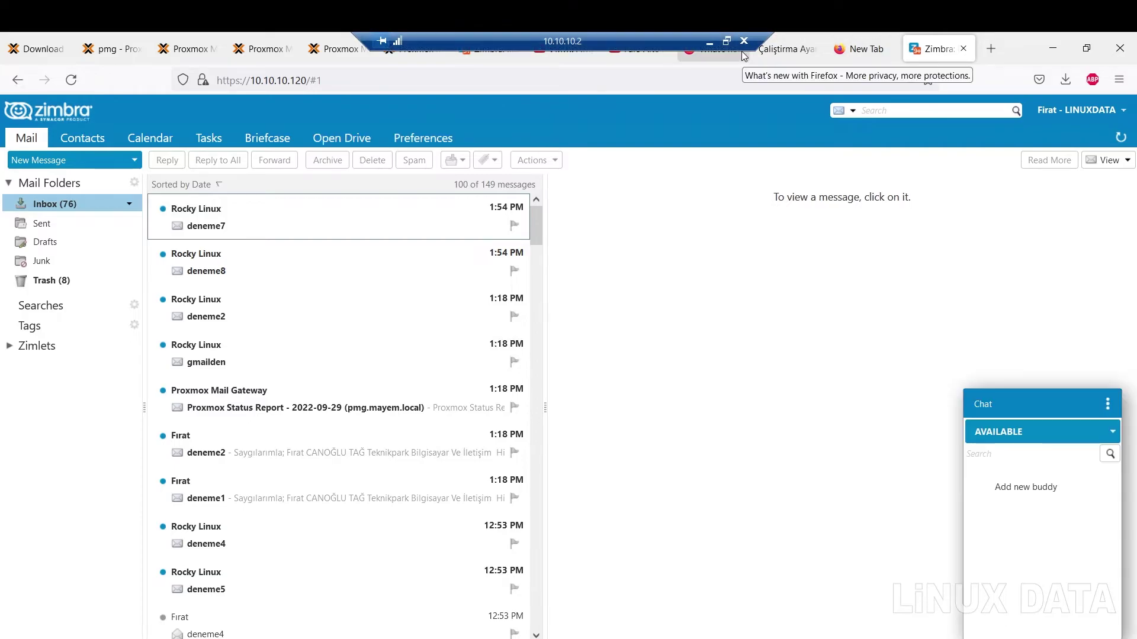
Leave the remote desktop, switch to the local Gmail window and open its inbox to check for the linuxdatadan message.
click(710, 42)
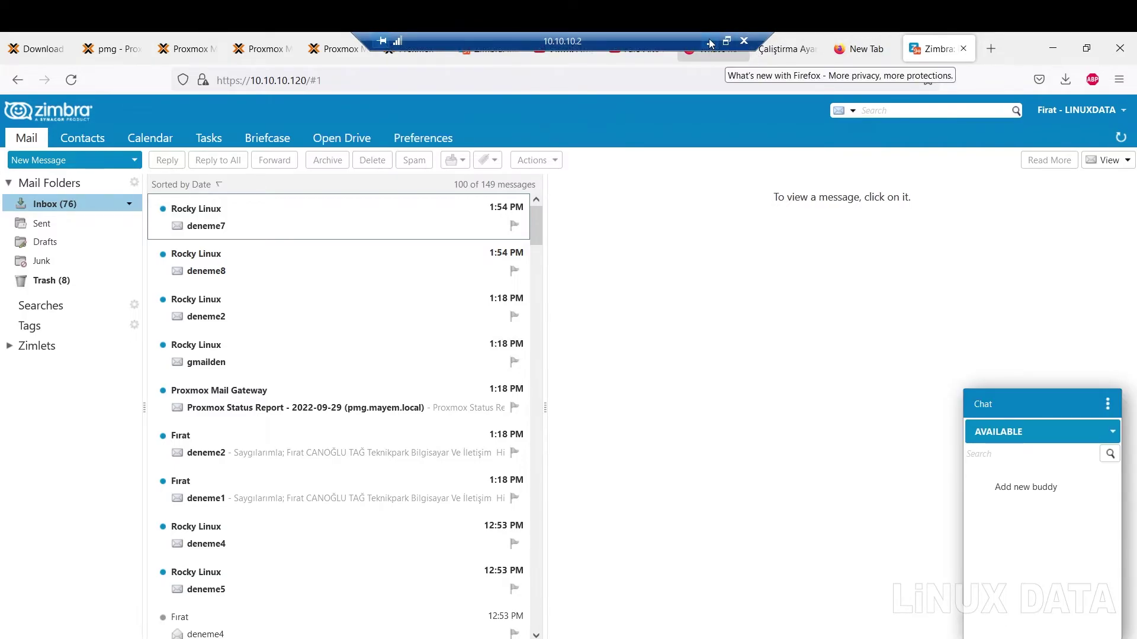
mouse_move(530, 630)
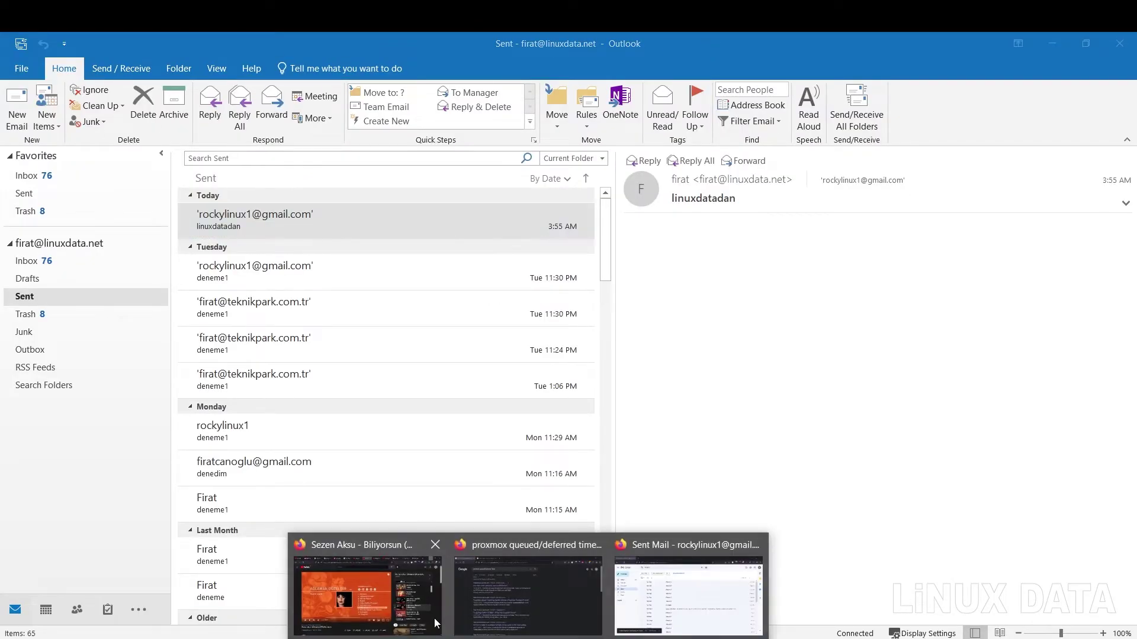
click(685, 586)
click(77, 223)
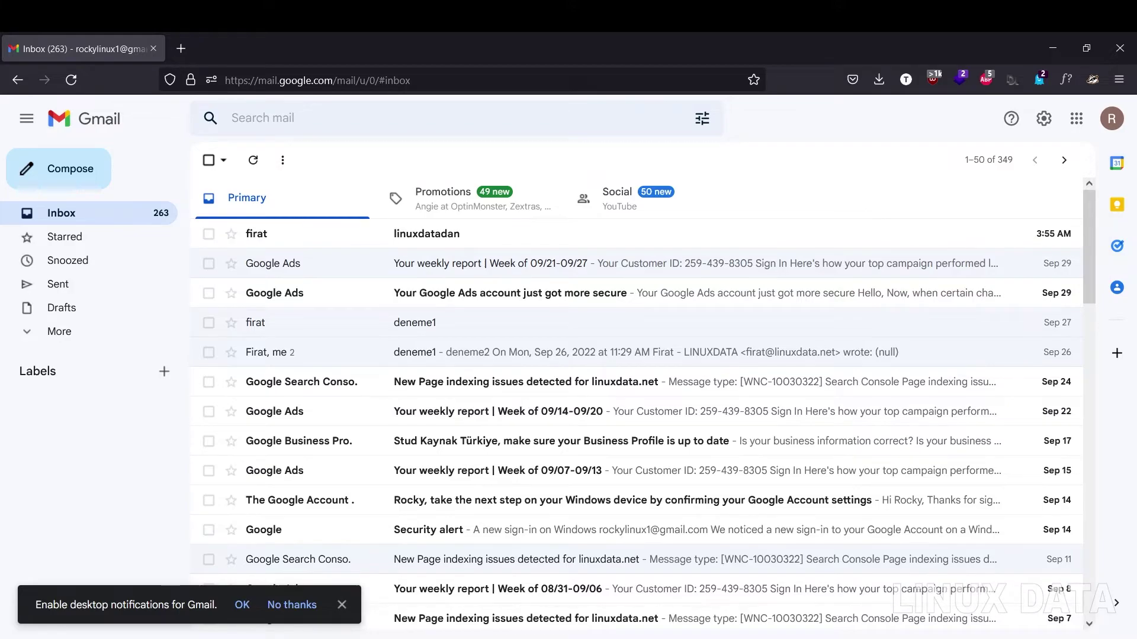
Return to Proxmox in the remote desktop and filter the deferred mail by linuxdata, then shorten the filter to linux.
mouse_move(710, 637)
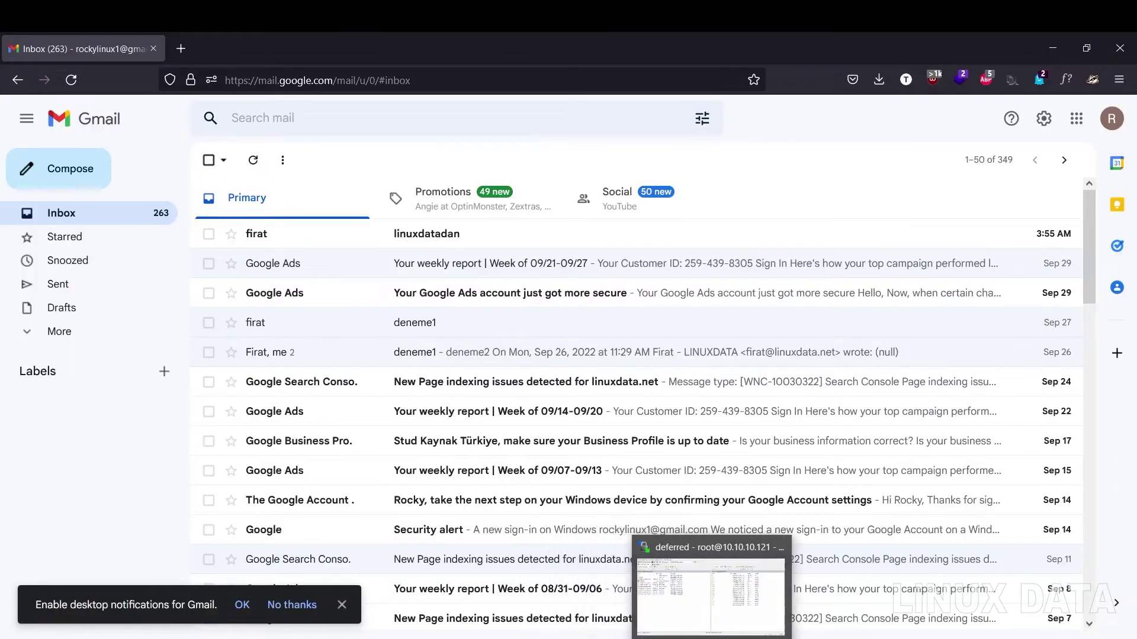
click(622, 616)
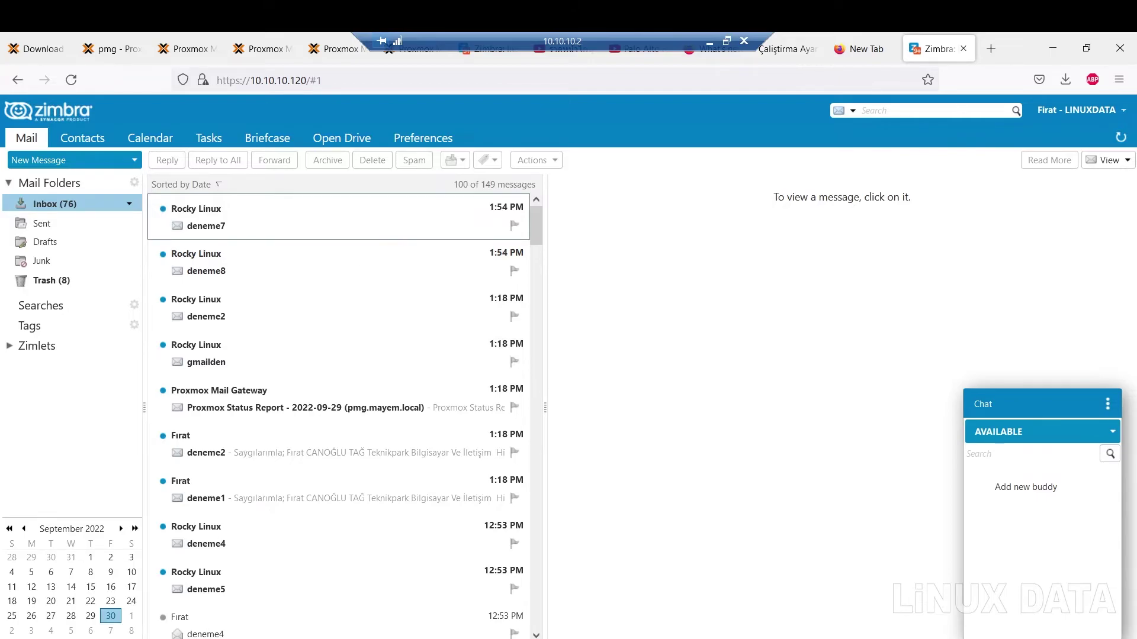
click(119, 54)
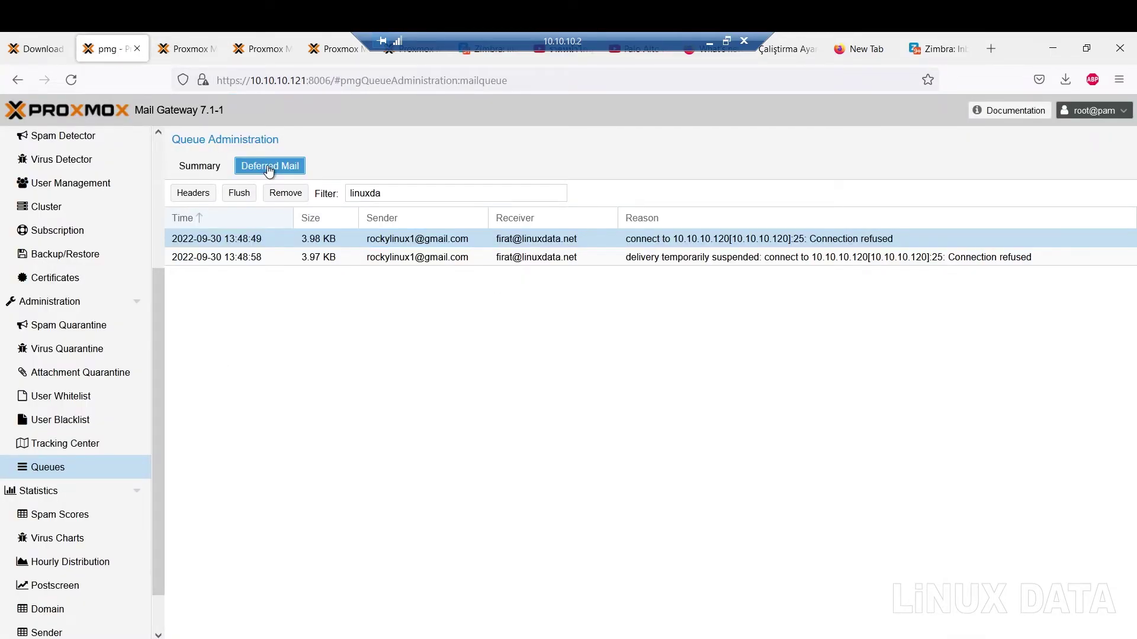
click(398, 198)
text(ta)
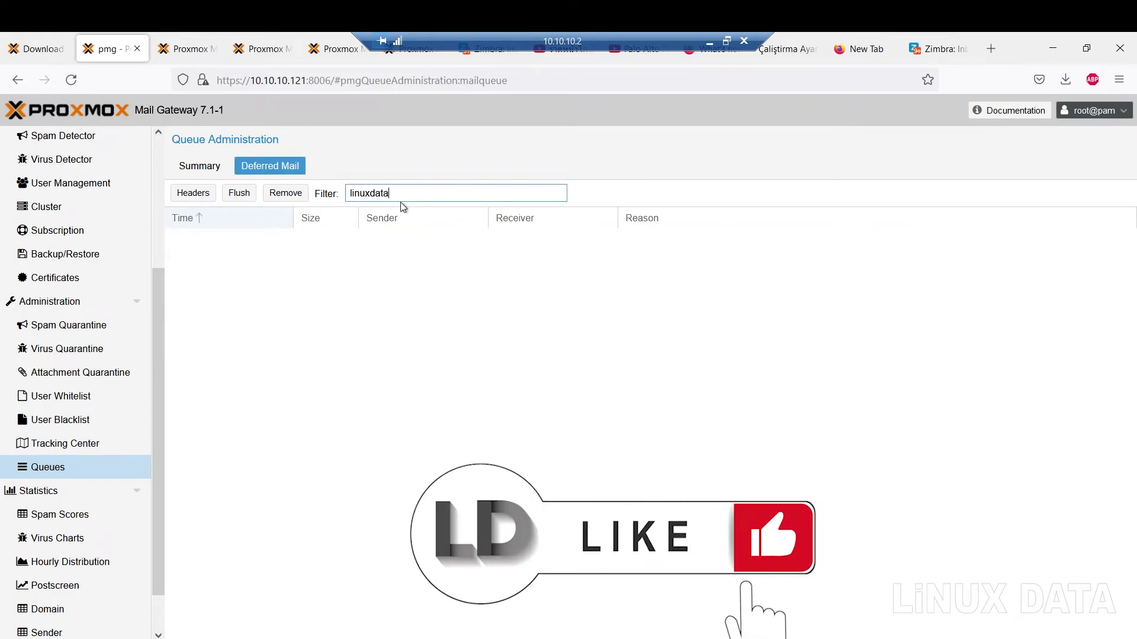
key(BackSpace)
key(BackSpace)
key(BackSpace)
key(BackSpace)
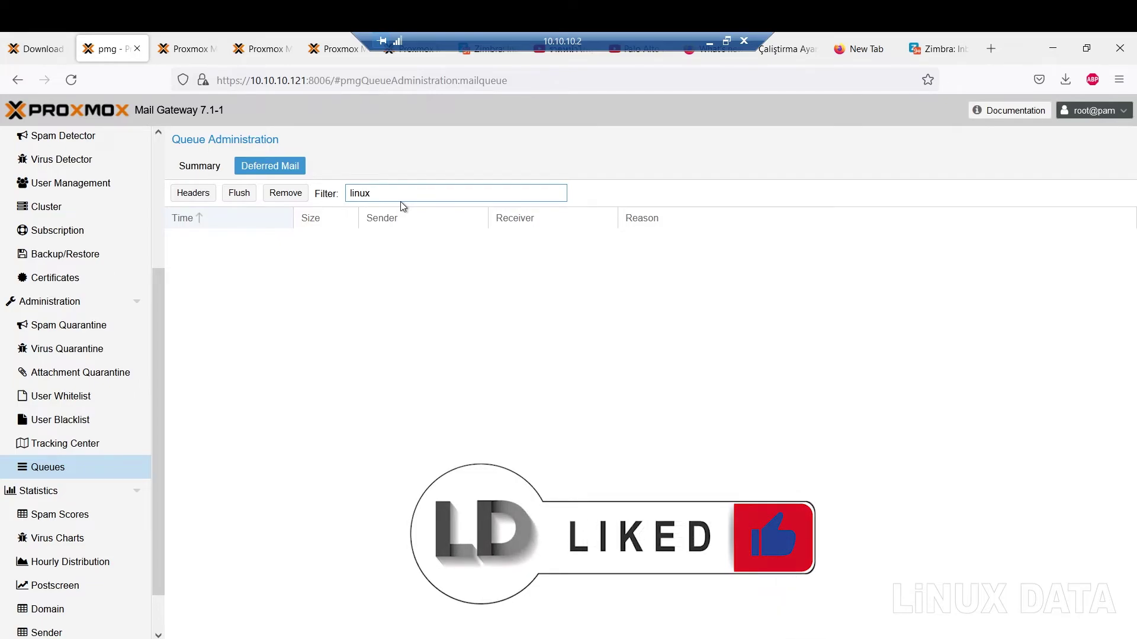
Open the Tracking Center and set the end date of the search to 2022-10-01.
click(80, 447)
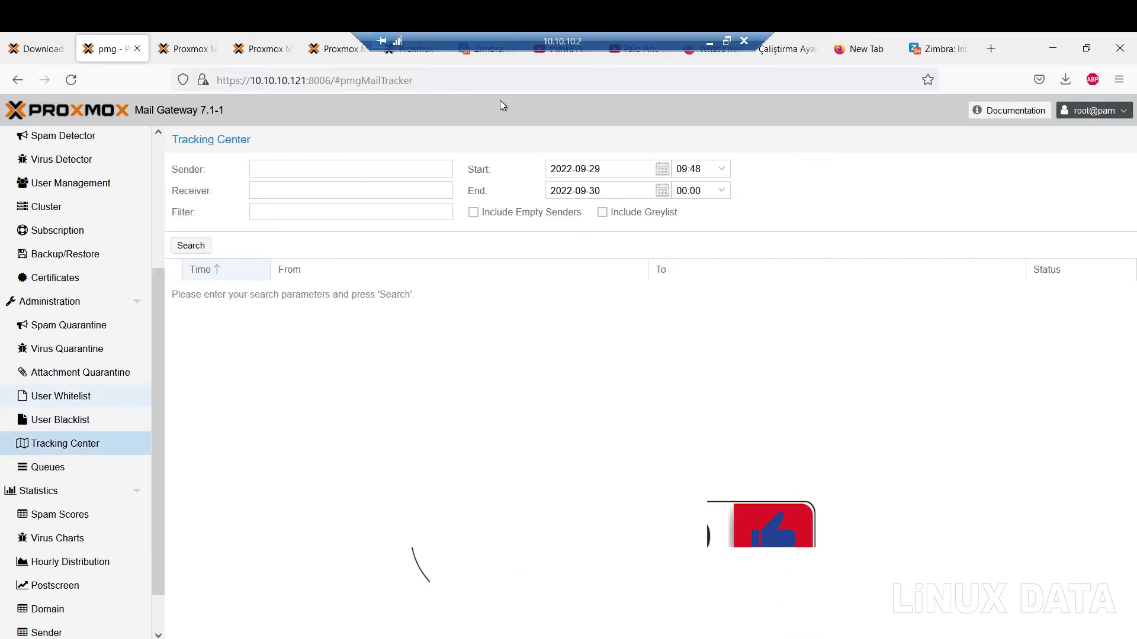
click(662, 190)
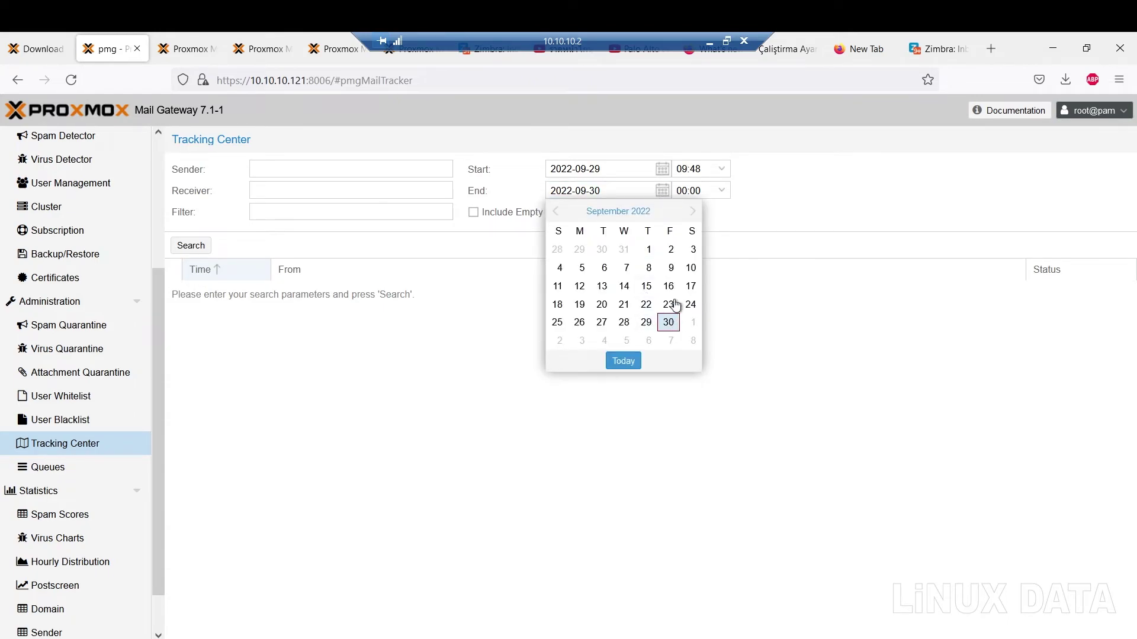
click(691, 212)
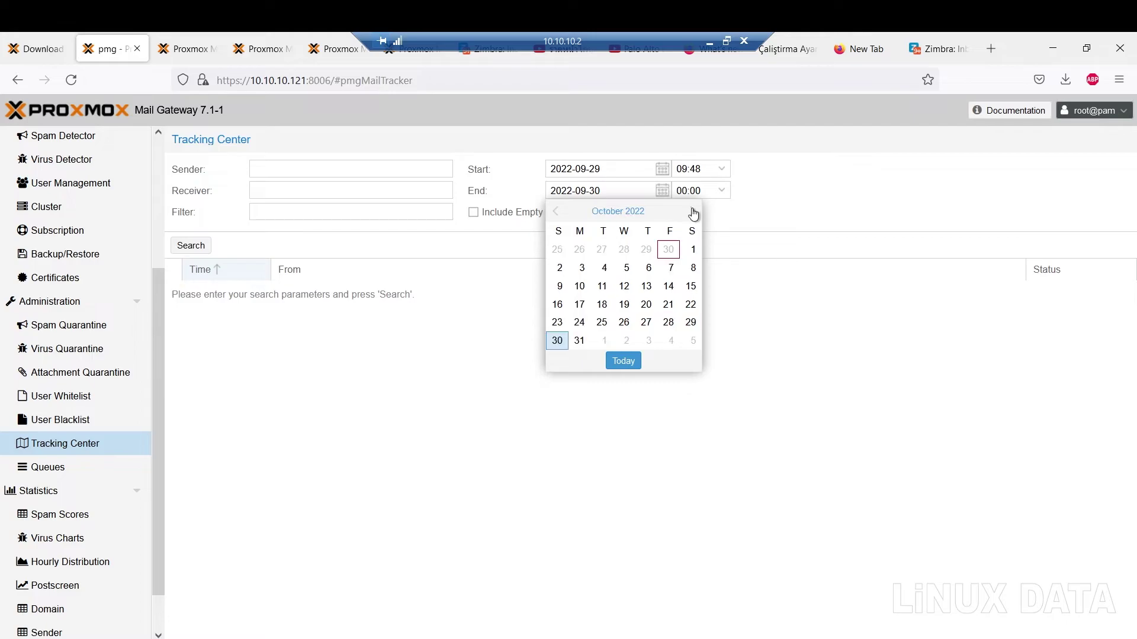
click(693, 249)
Search the tracking log with the filter linuxdata and examine the delivery status of the latest September 30 entries.
click(288, 208)
text(li)
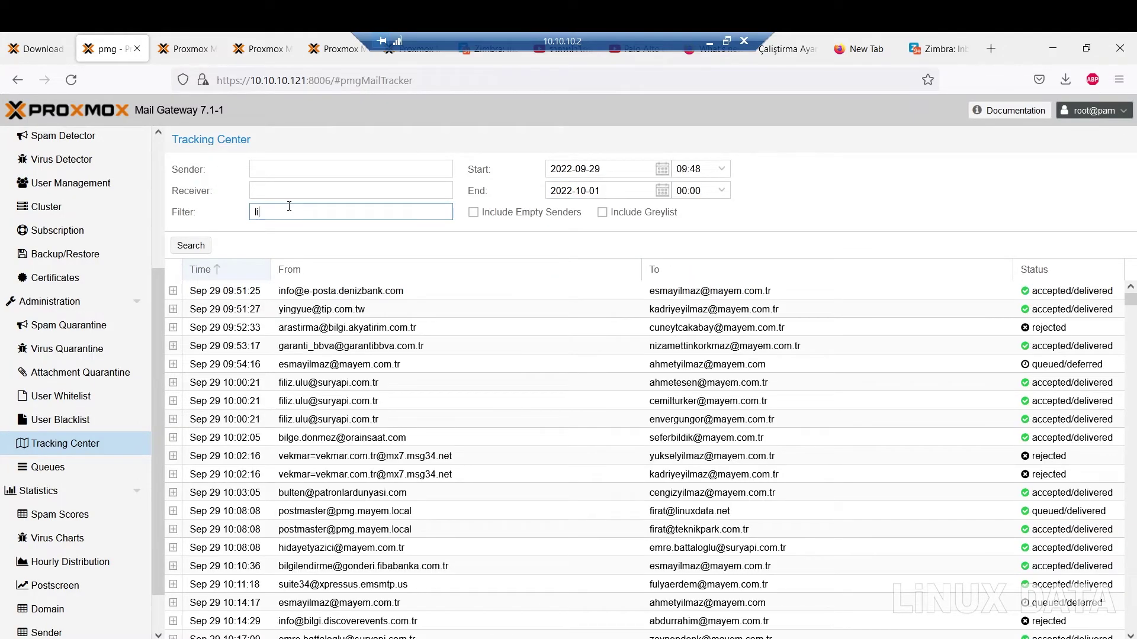
text(nuxdata)
scroll(478, 459, down, 5)
scroll(478, 459, down, 10)
scroll(480, 465, down, 10)
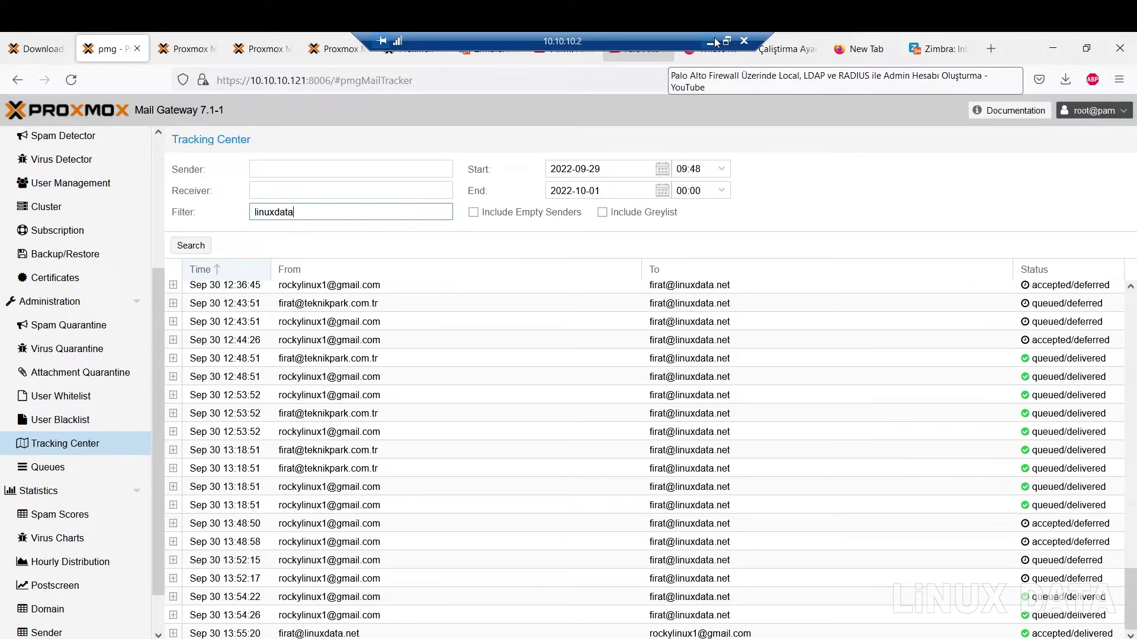
Review the Zimbra inbox for the delivered messages, and return to Proxmox to open the deferred mail list in the queue administration.
click(938, 49)
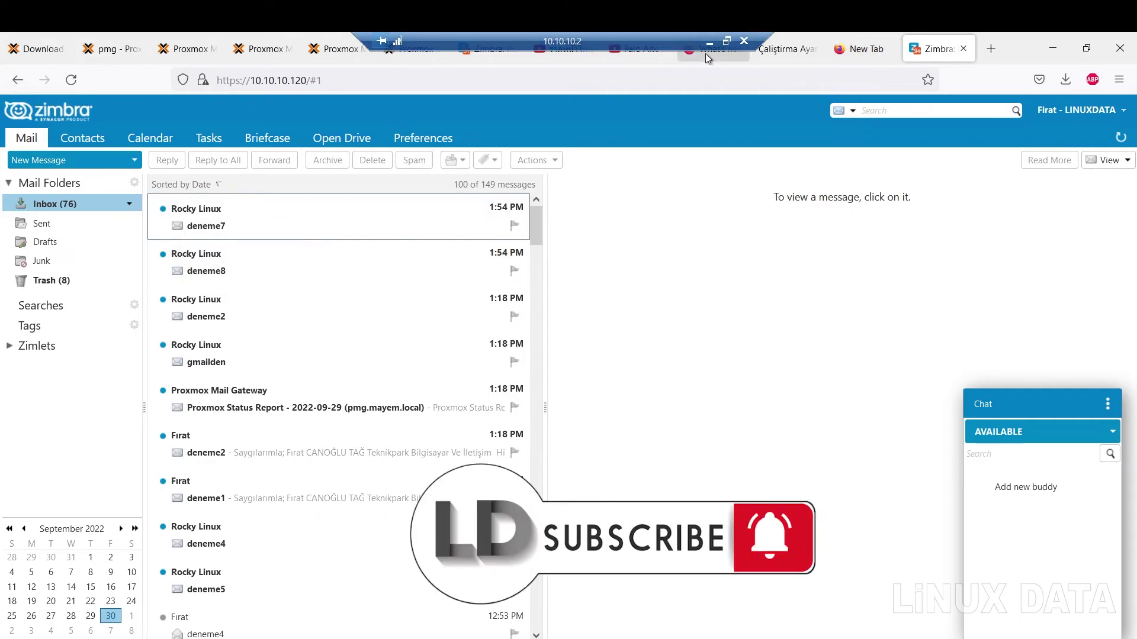
click(107, 48)
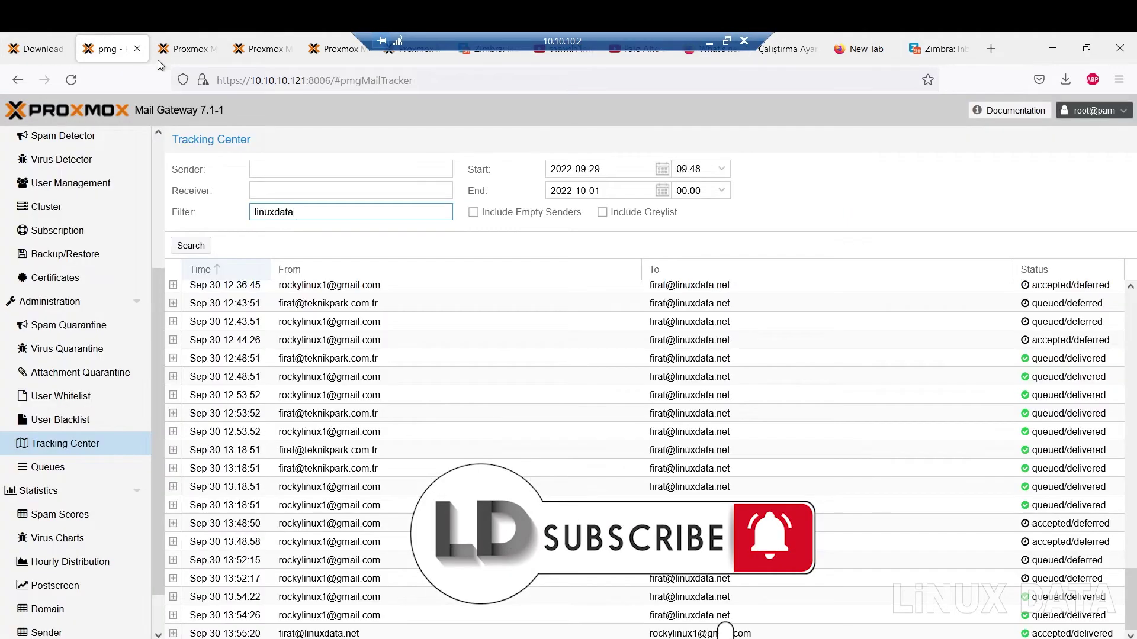
click(61, 469)
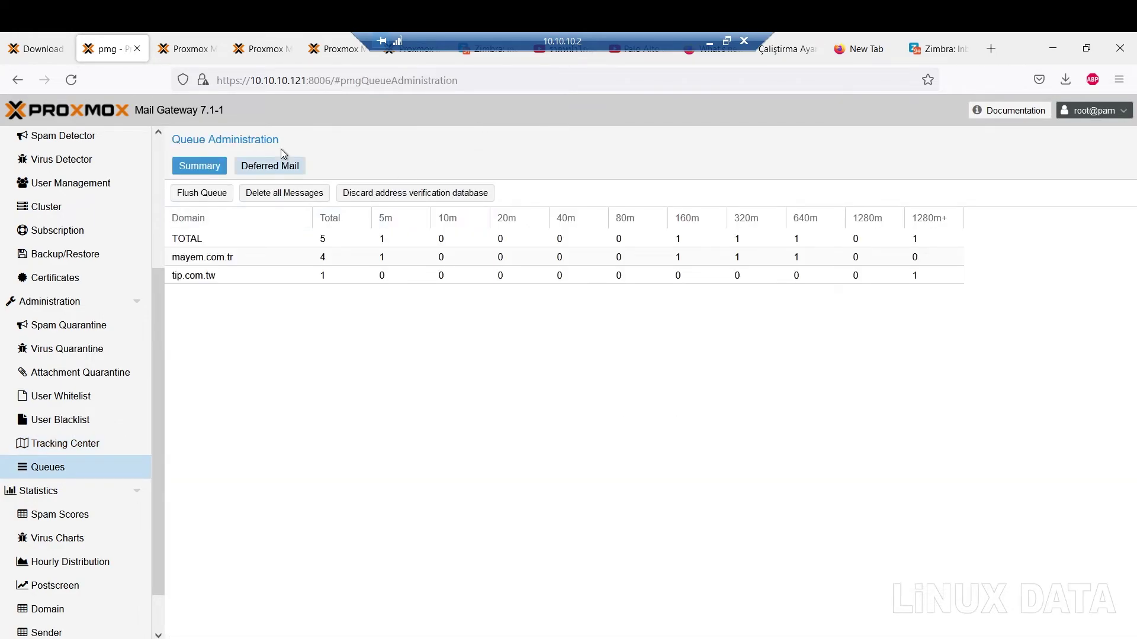
click(279, 167)
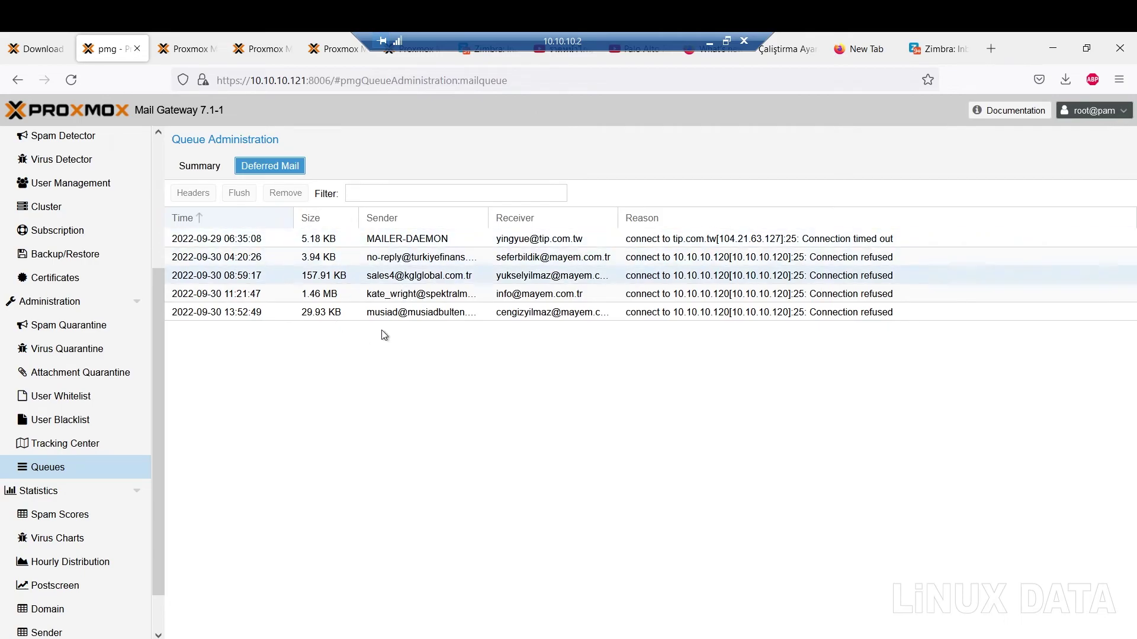
right_click(232, 313)
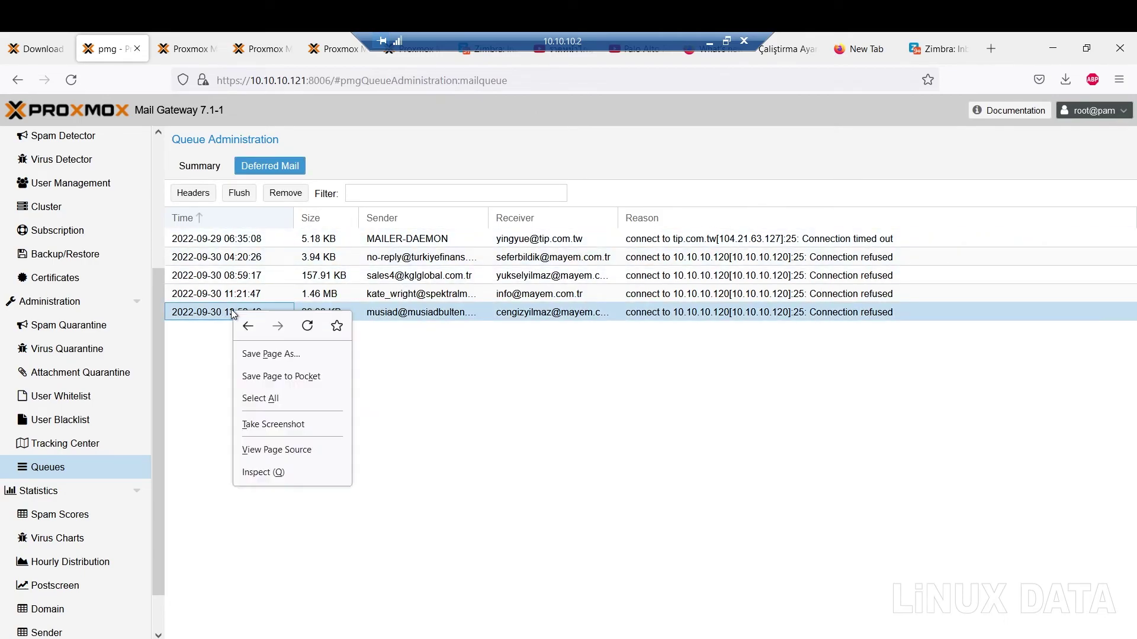
click(286, 193)
click(285, 193)
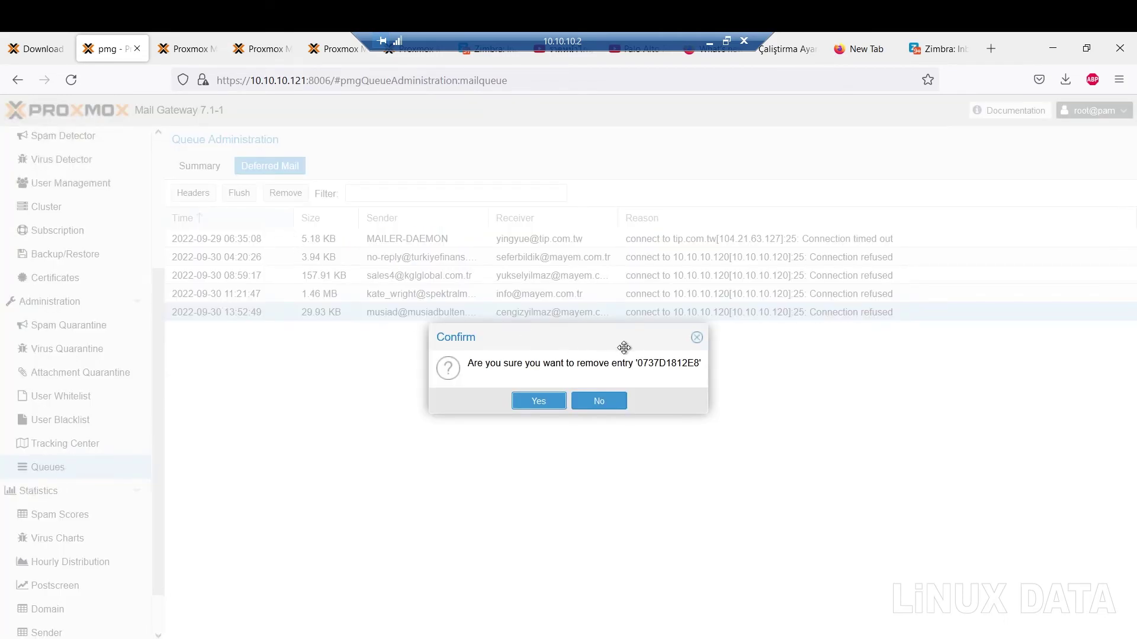
key(Escape)
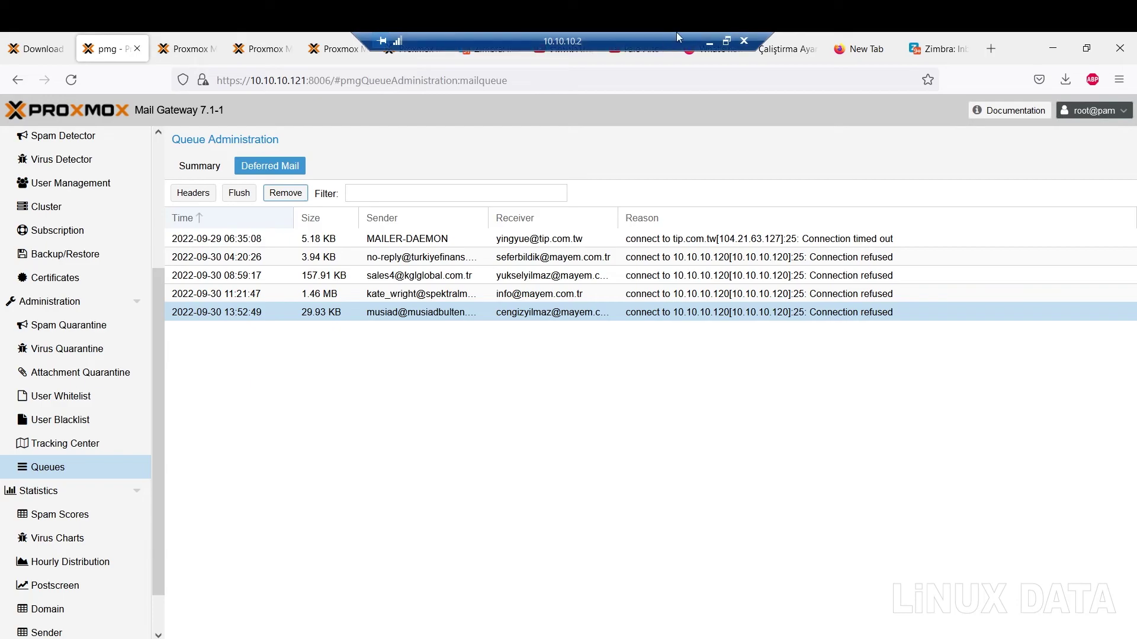
Leave the remote desktop and switch to the local Gmail inbox.
click(714, 41)
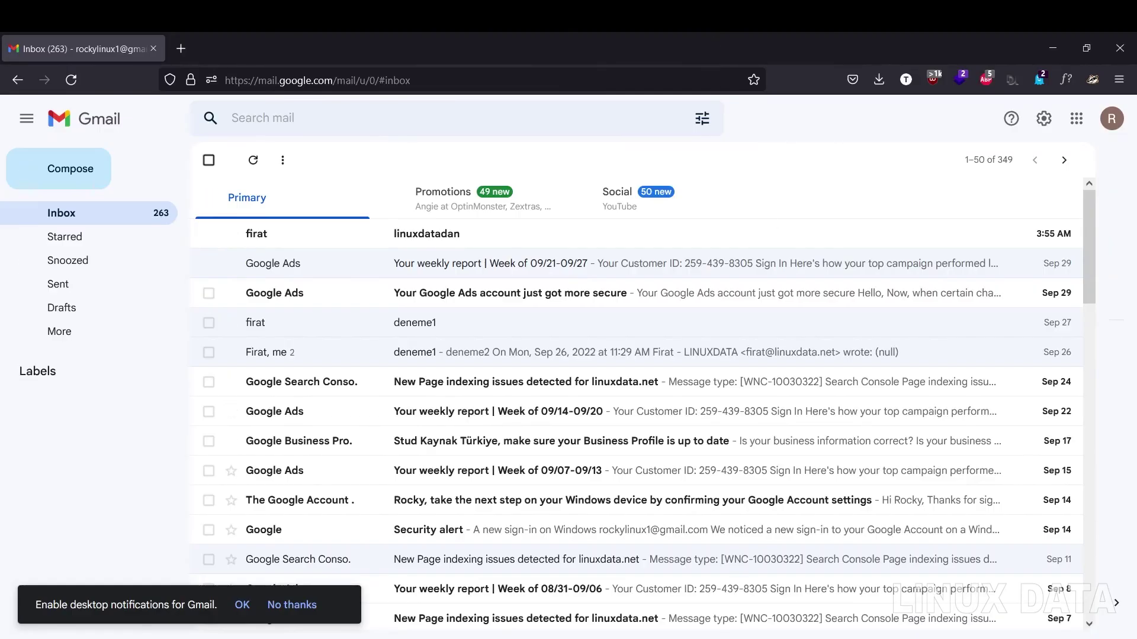